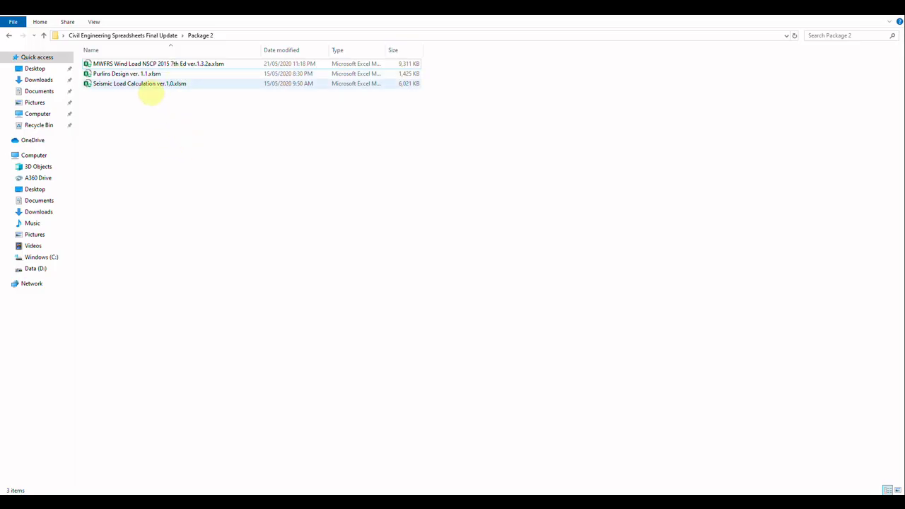
# Step: Open Seismic Load Calculation ver.1.0.xlsm, dismiss its disclaimer, and bring up the input form from the Section 208 - Earthquake Loads sheet
pyautogui.click(143, 83)
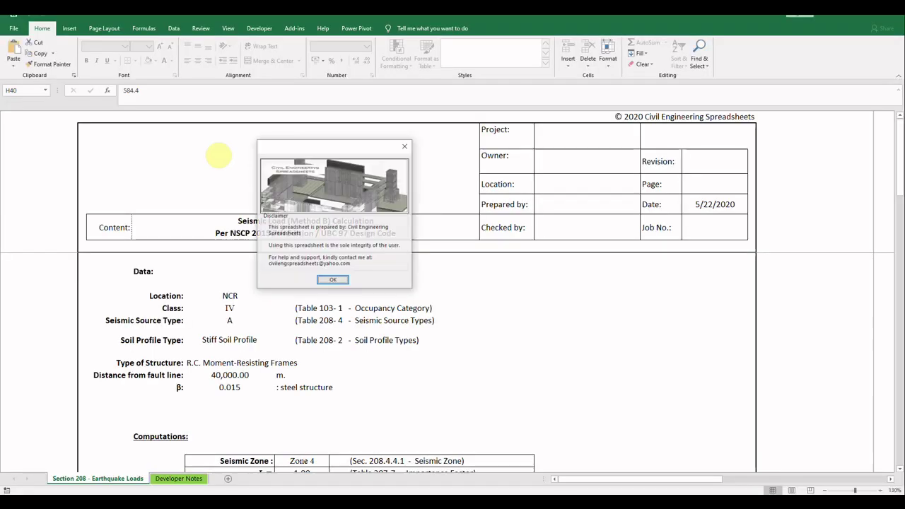
pyautogui.click(340, 280)
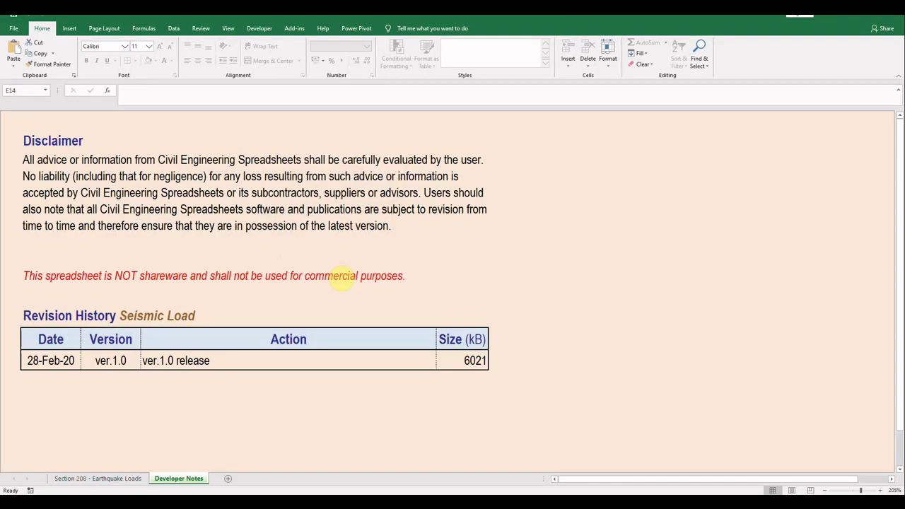
pyautogui.click(131, 479)
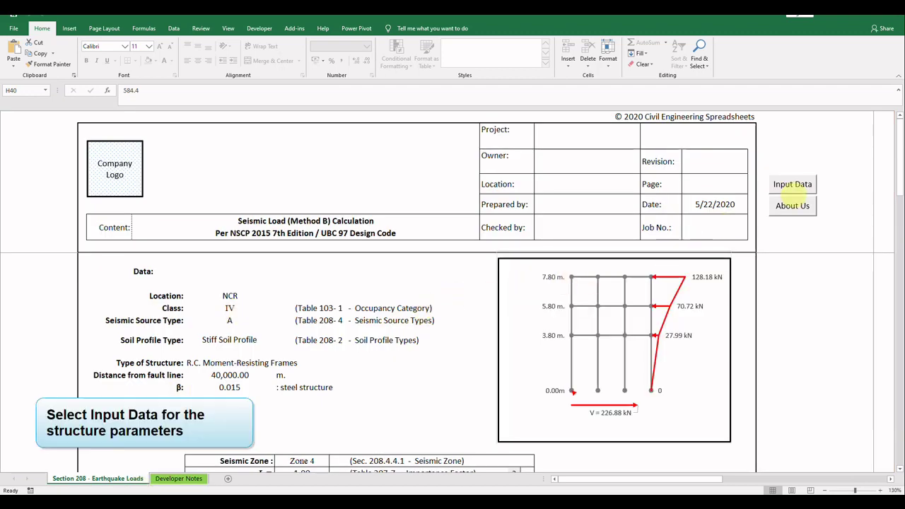
pyautogui.click(793, 186)
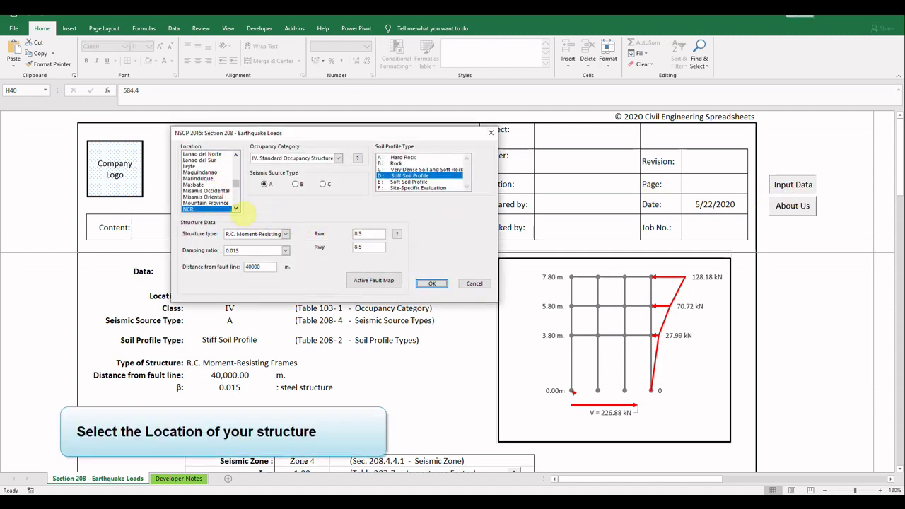
# Step: Choose NCR as the structure's location in the earthquake loads form
pyautogui.click(236, 208)
pyautogui.click(235, 209)
pyautogui.click(235, 209)
pyautogui.click(236, 209)
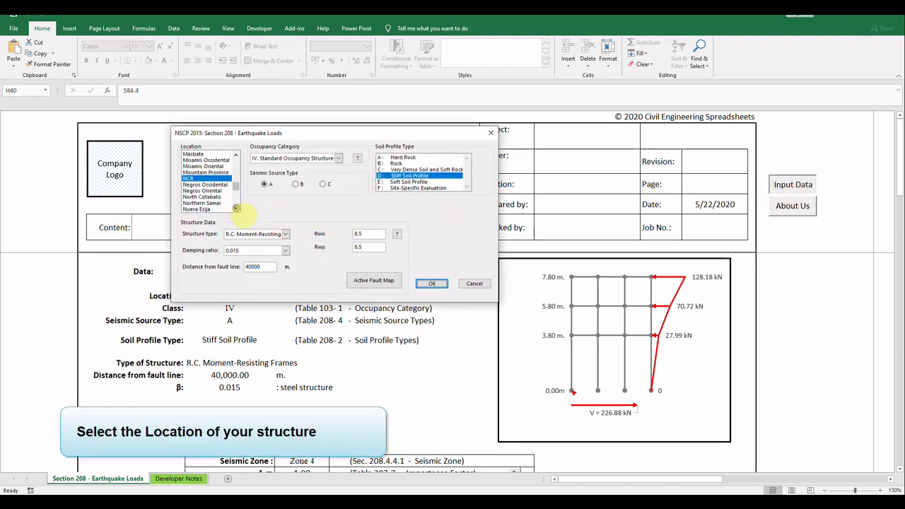
pyautogui.click(235, 209)
pyautogui.click(205, 184)
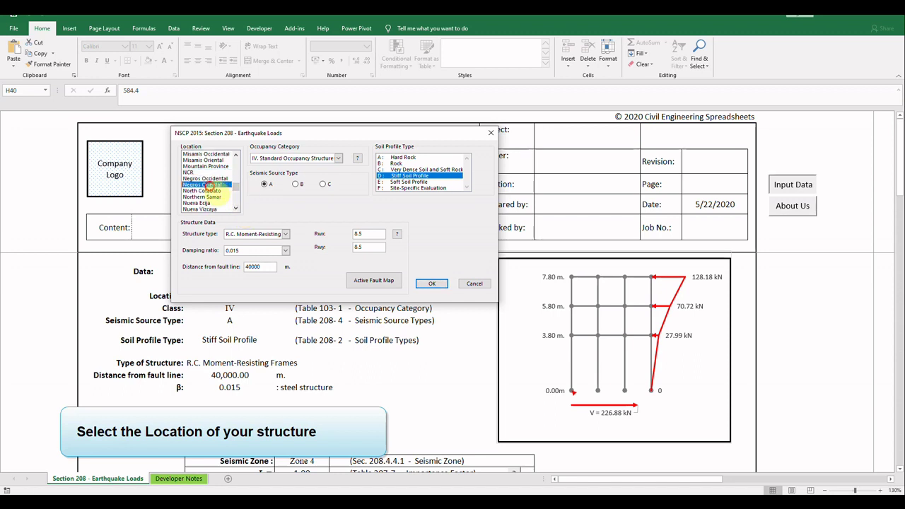
pyautogui.click(205, 202)
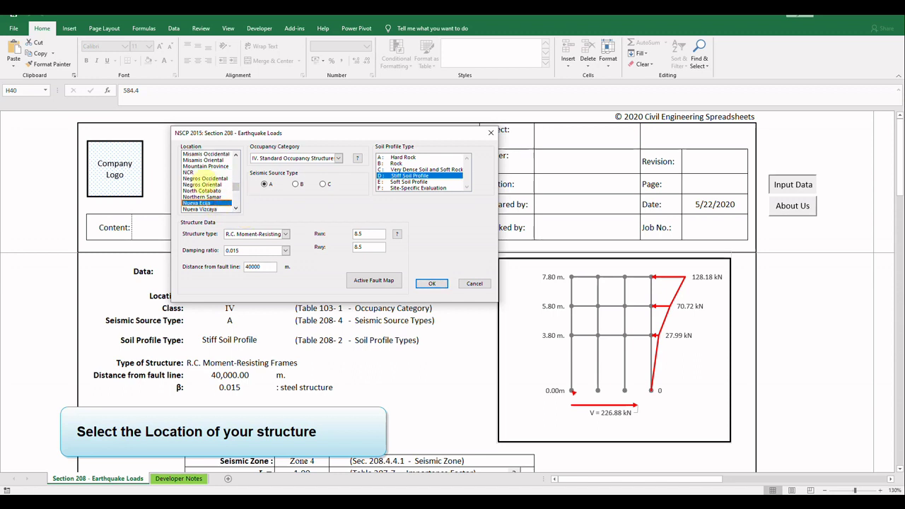
pyautogui.click(198, 173)
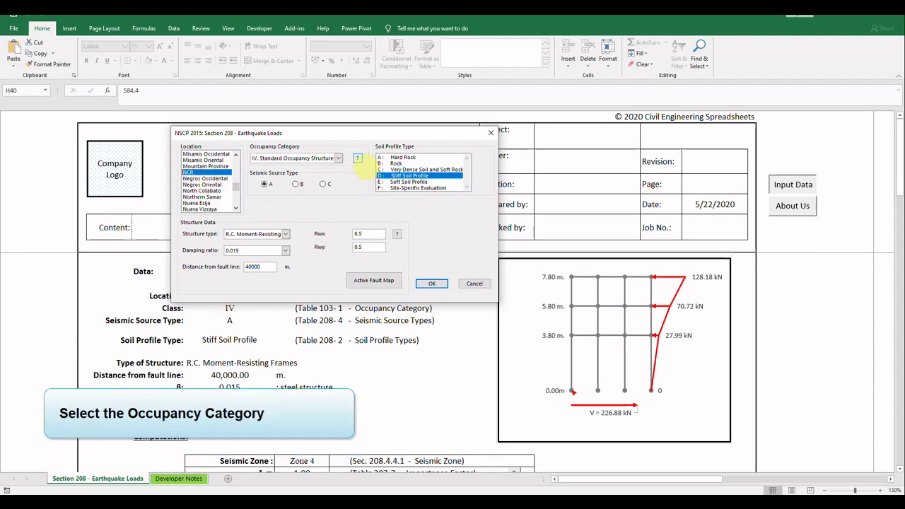
# Step: Consult Table 103-1 on occupancy categories and set the occupancy category to IV. Standard Occupancy Structures
pyautogui.click(358, 158)
pyautogui.moveTo(385, 42); pyautogui.dragTo(683, 39)
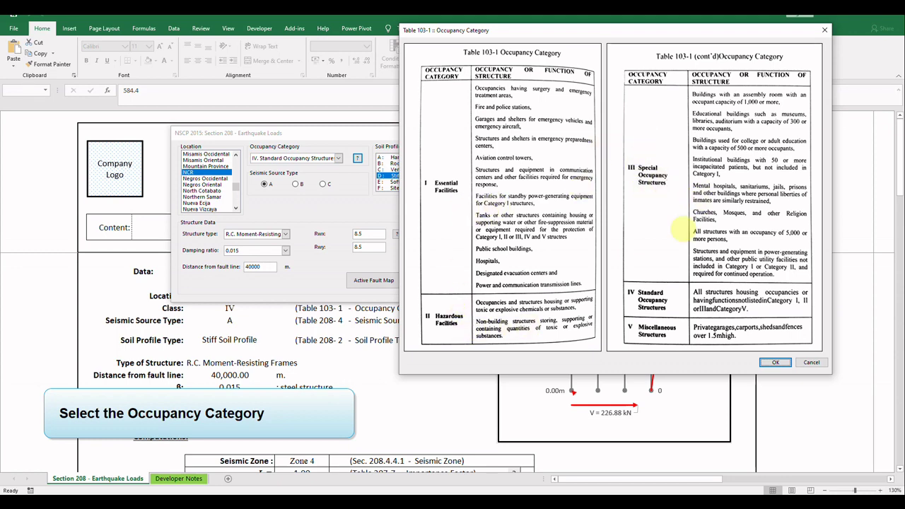
pyautogui.click(775, 362)
pyautogui.click(339, 158)
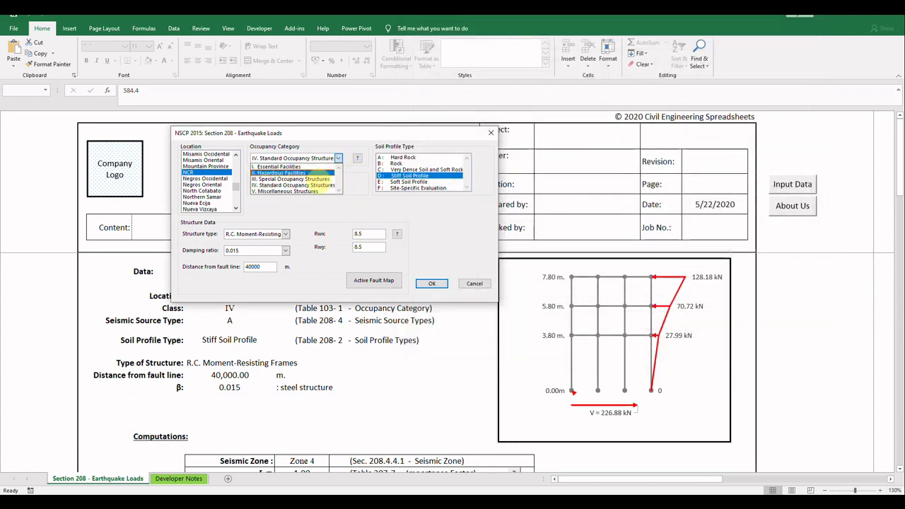
pyautogui.click(318, 185)
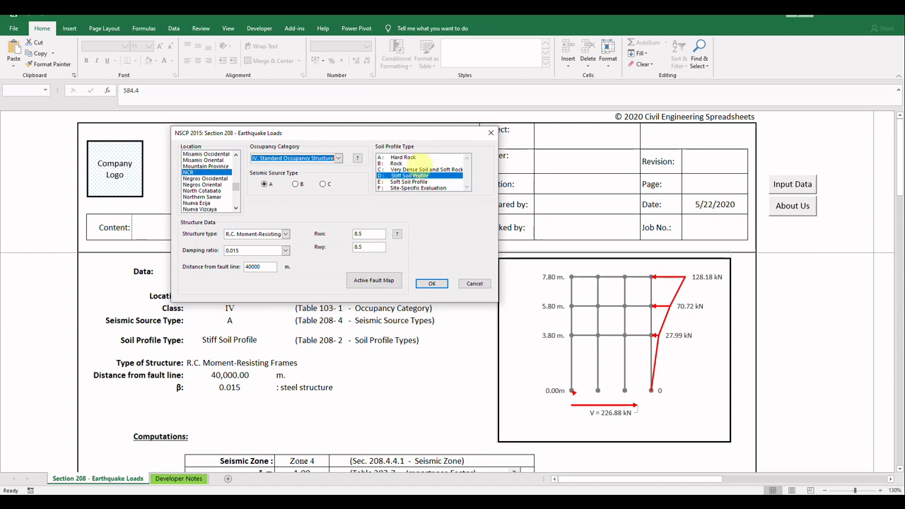
# Step: Go through the soil profile types and choose D: Stiff Soil Profile
pyautogui.click(415, 158)
pyautogui.click(414, 164)
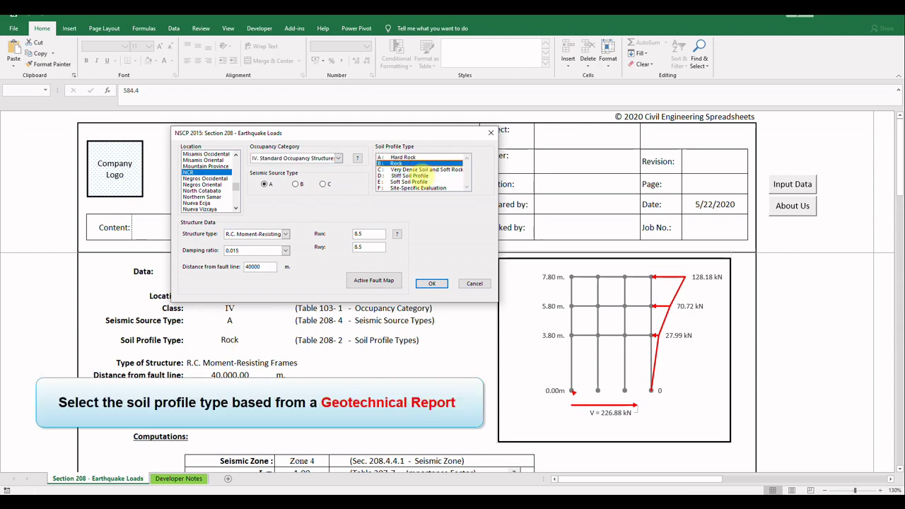
pyautogui.click(417, 170)
pyautogui.click(421, 176)
pyautogui.click(419, 182)
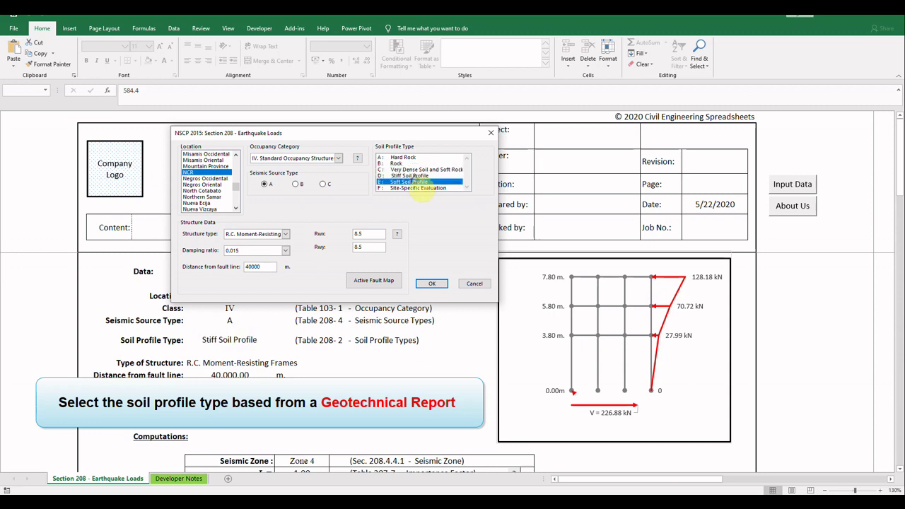
pyautogui.click(420, 188)
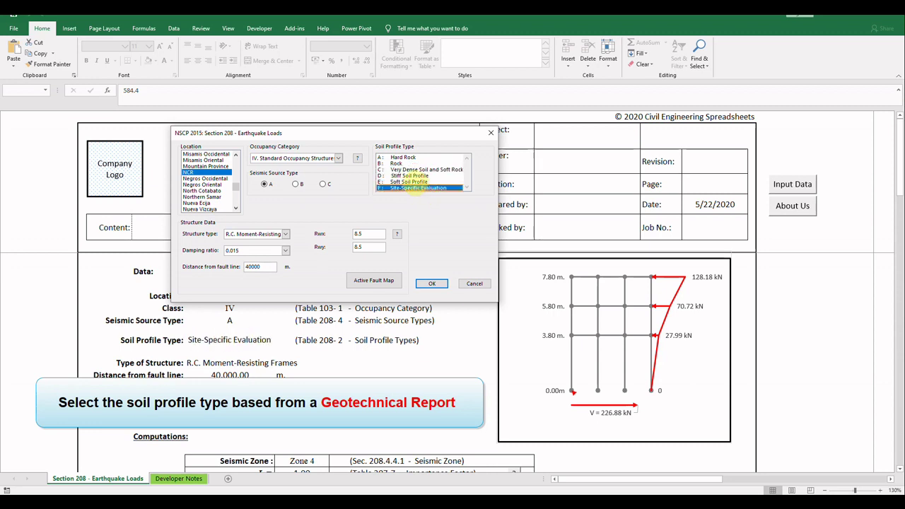
pyautogui.click(410, 176)
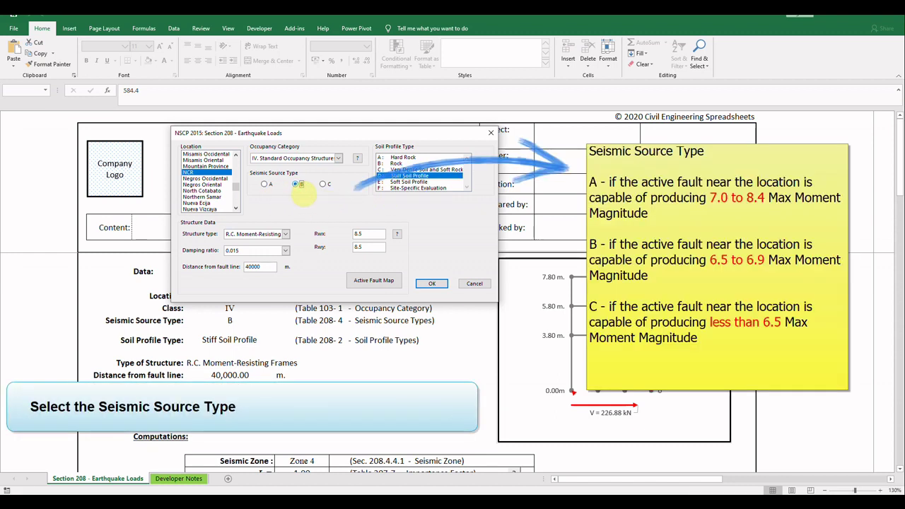
# Step: Try seismic source types C and B, and settle on type A
pyautogui.click(323, 185)
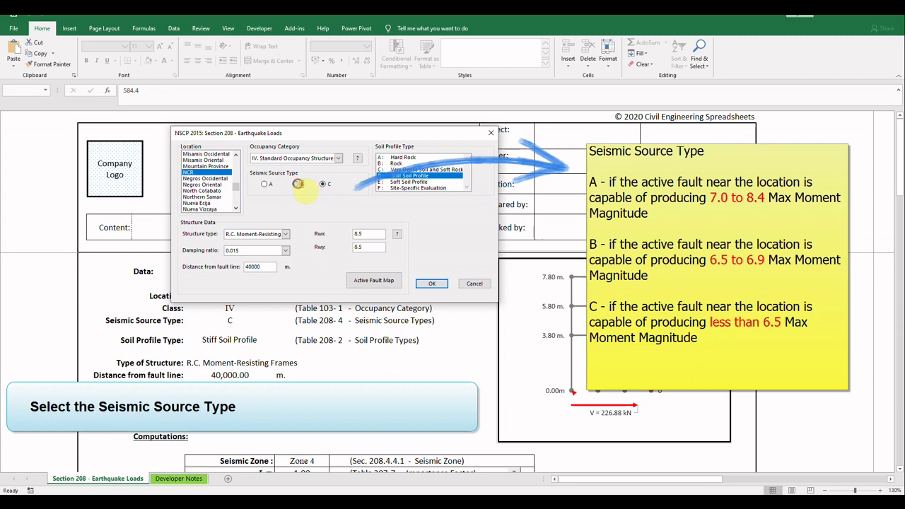
pyautogui.click(297, 184)
pyautogui.click(263, 184)
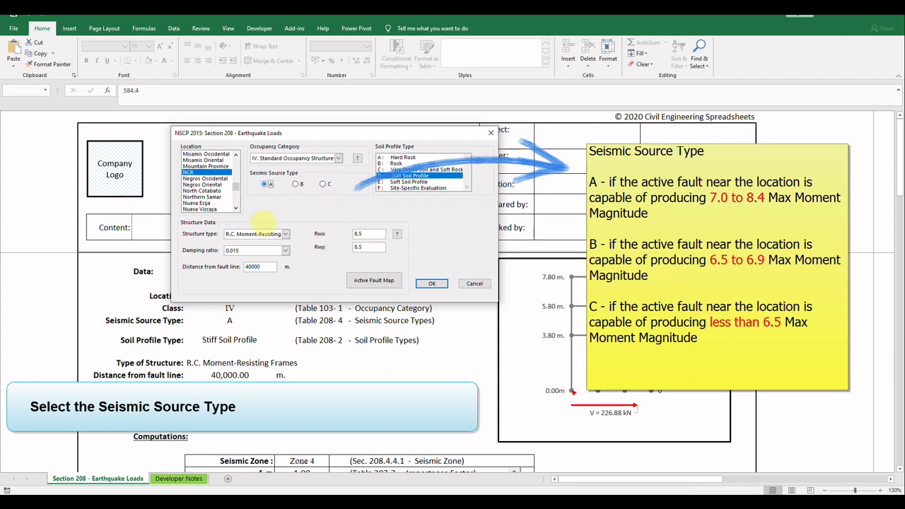
# Step: Set the damping ratio to 0.015 and the structure type to R.C. Moment-Resisting Frames
pyautogui.click(285, 250)
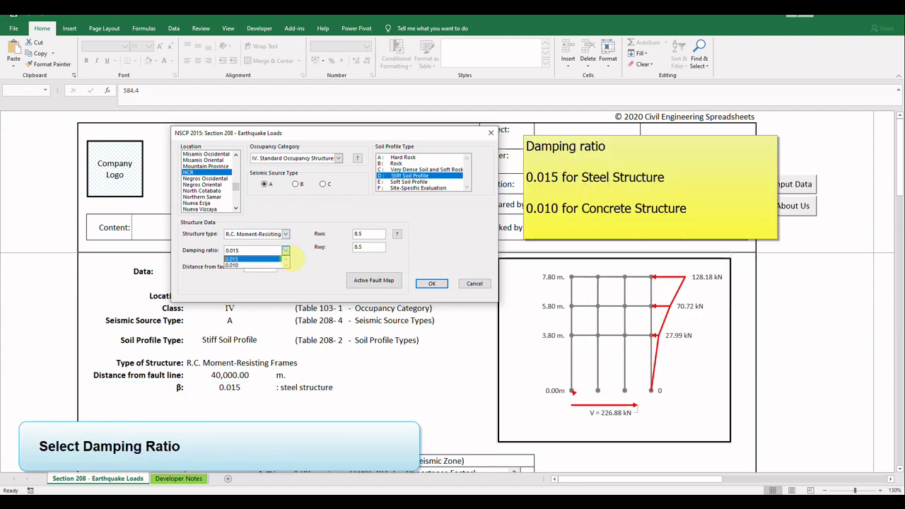
pyautogui.click(285, 259)
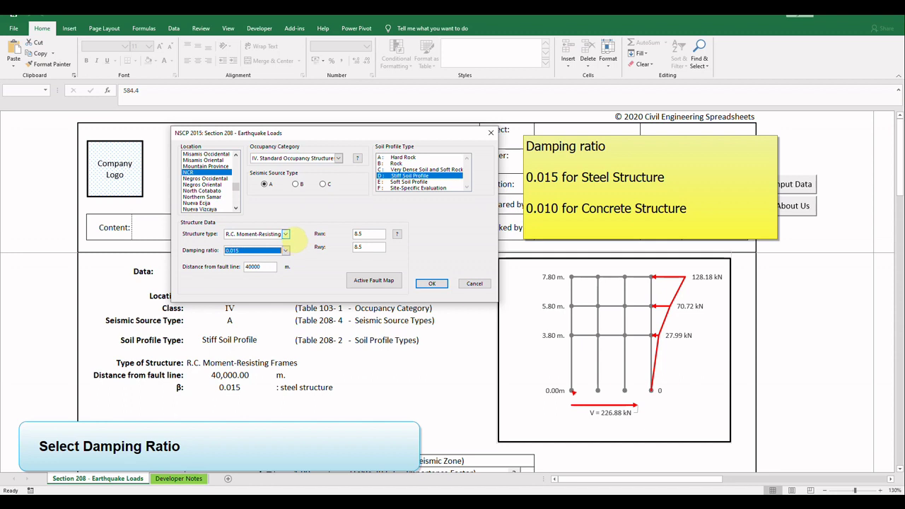
pyautogui.click(285, 234)
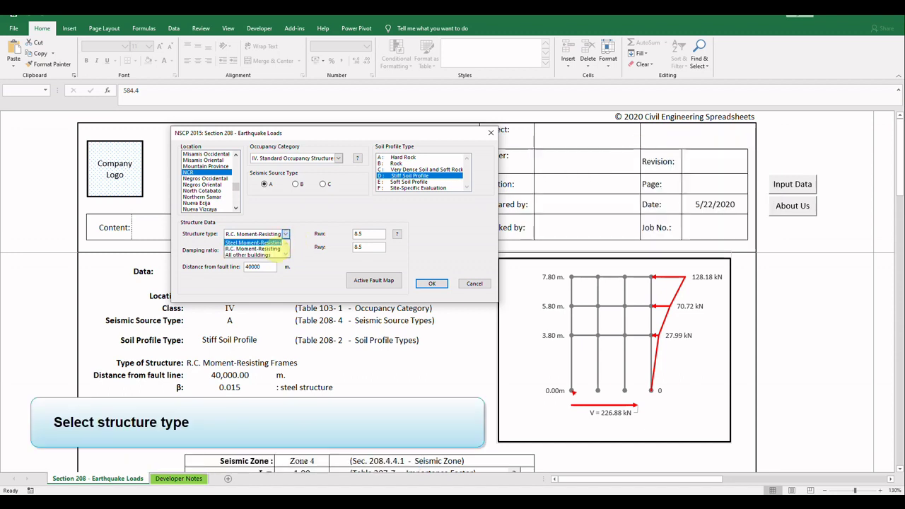
pyautogui.click(270, 248)
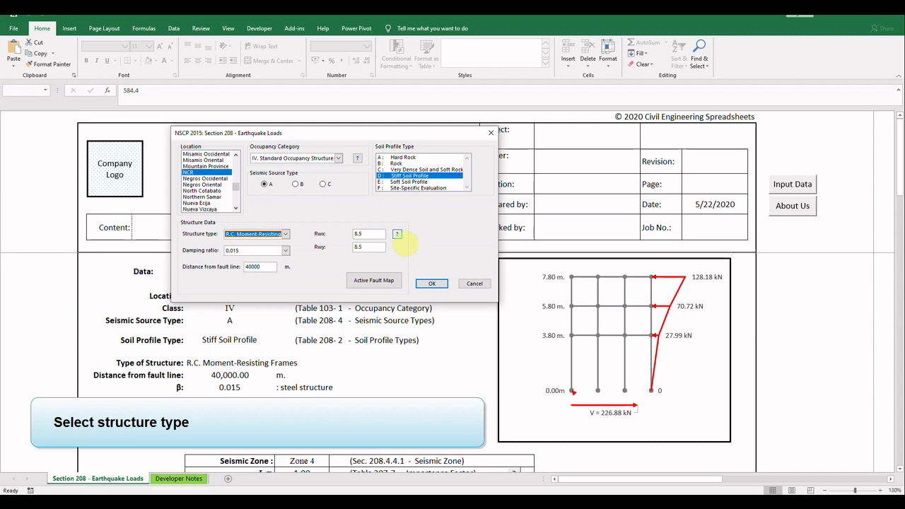
# Step: Examine the Table 208-11 reference pages for concrete and steel earthquake-force-resisting systems to check the R coefficients
pyautogui.click(396, 234)
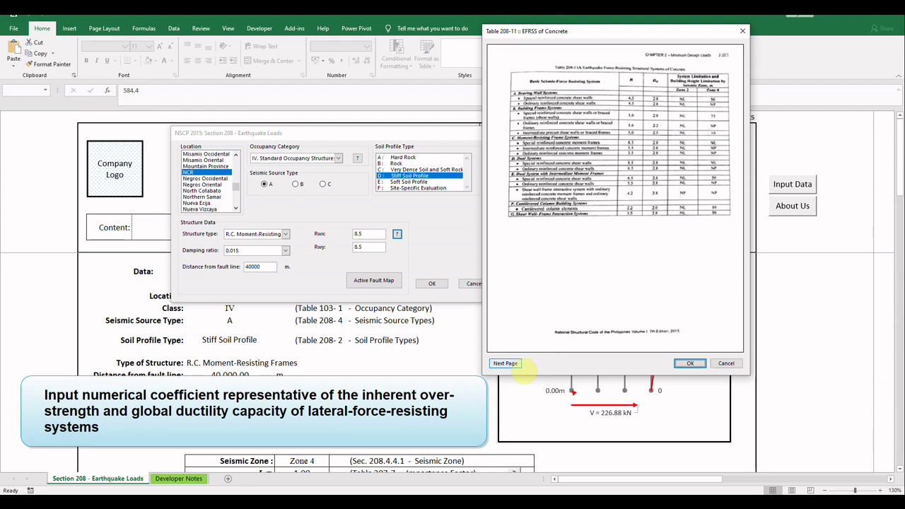
pyautogui.click(507, 364)
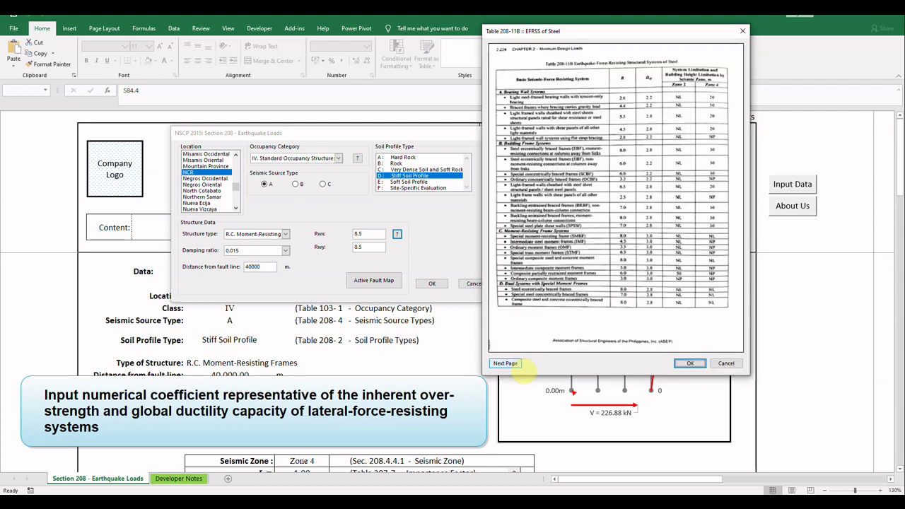
pyautogui.click(508, 364)
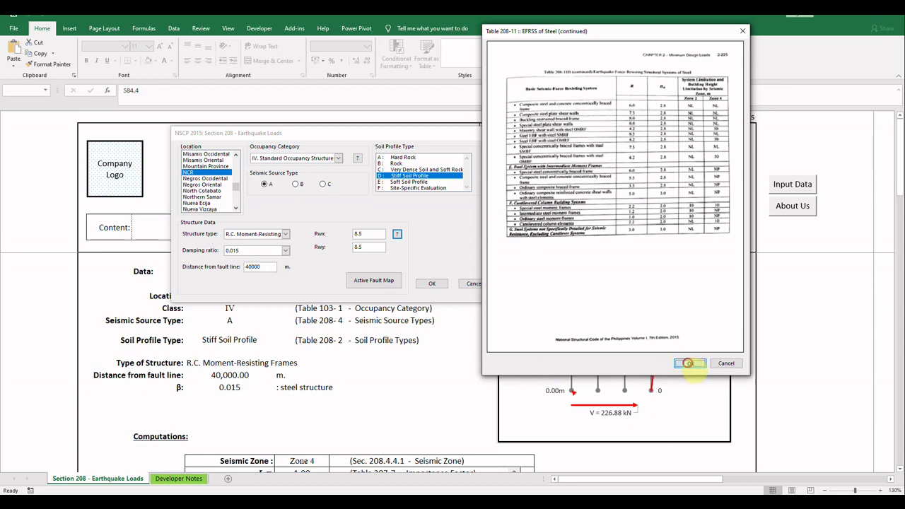
pyautogui.click(691, 363)
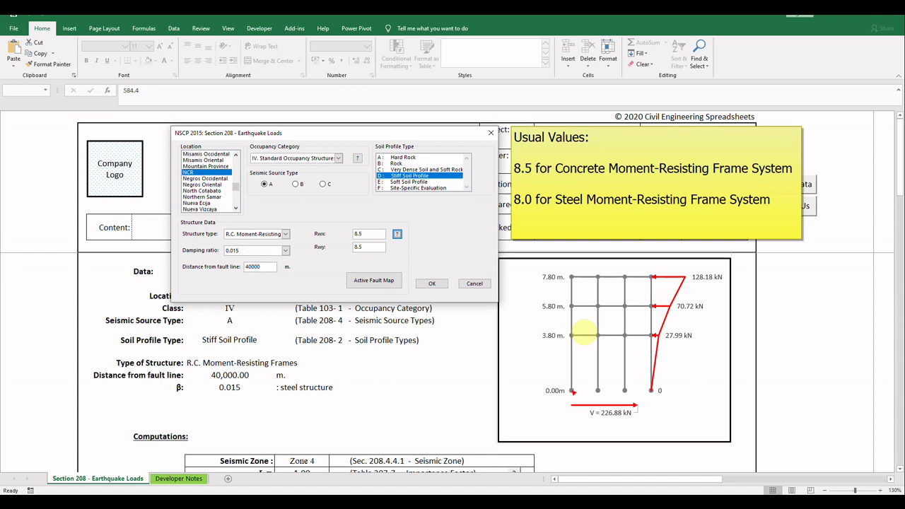
pyautogui.moveTo(268, 267); pyautogui.dragTo(228, 269)
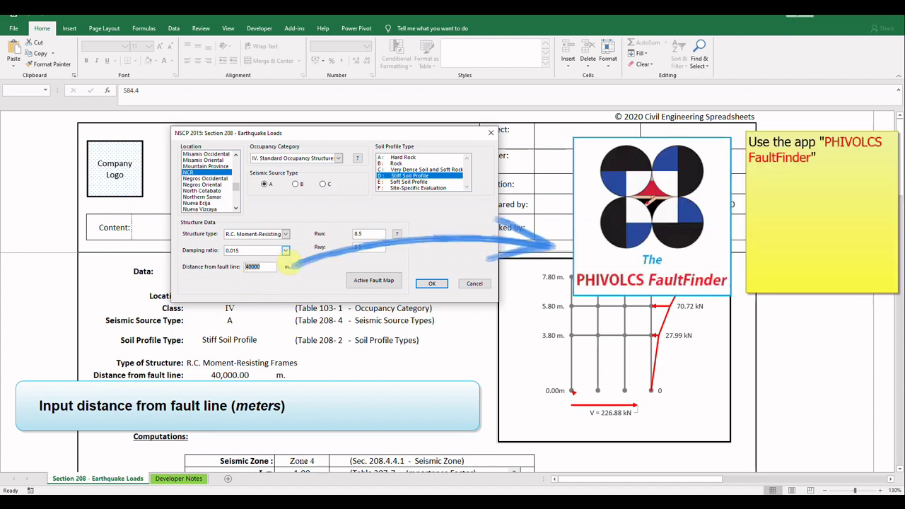
pyautogui.click(285, 251)
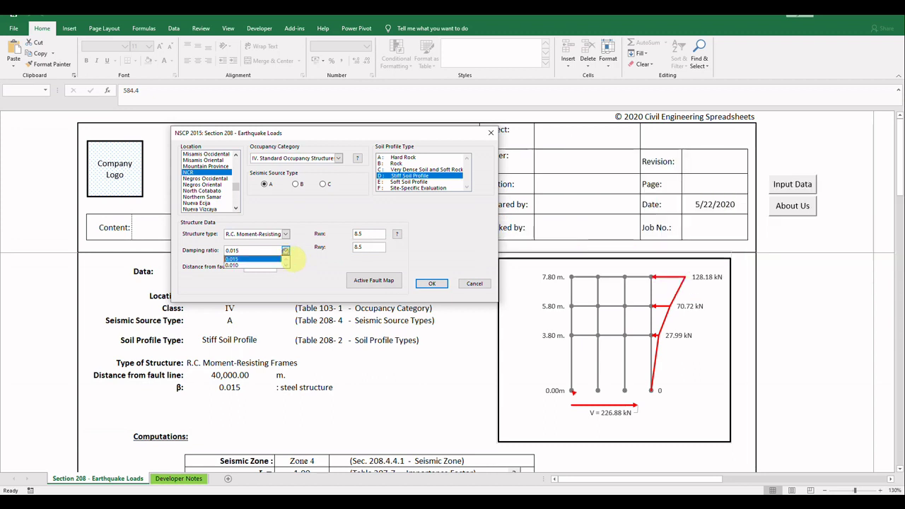
pyautogui.click(269, 265)
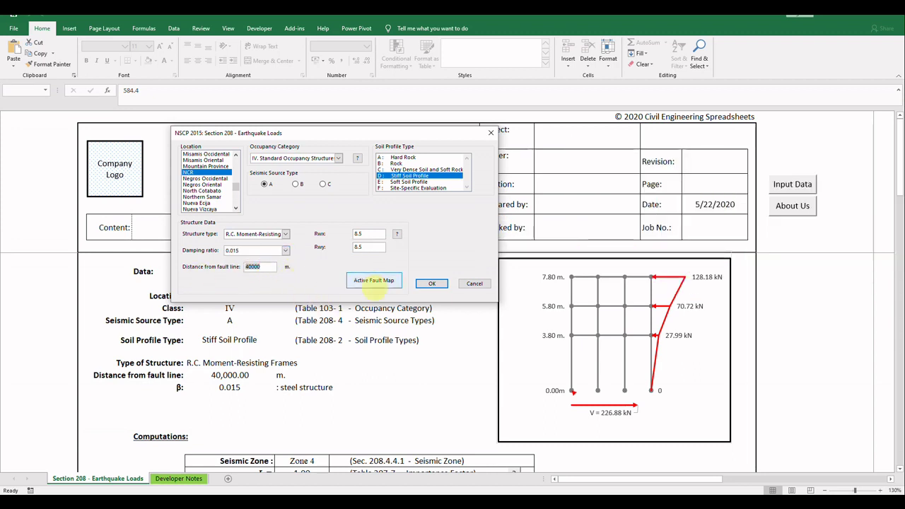
# Step: View the map of active faults and trenches, and accept the structure parameters in the earthquake loads form
pyautogui.click(373, 280)
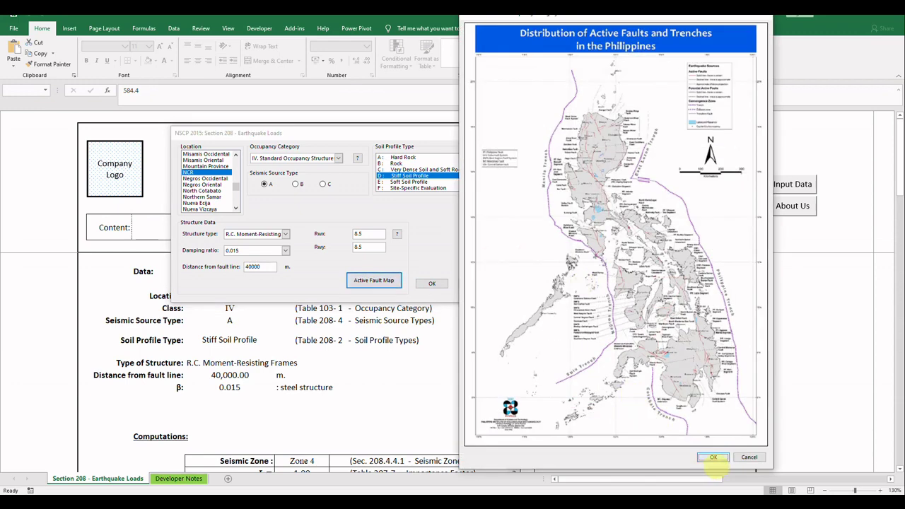
pyautogui.click(712, 458)
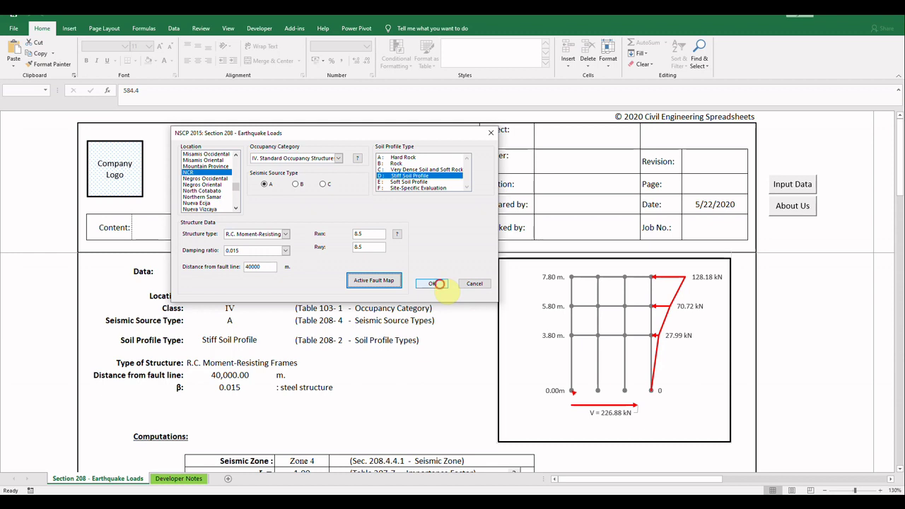
pyautogui.click(435, 285)
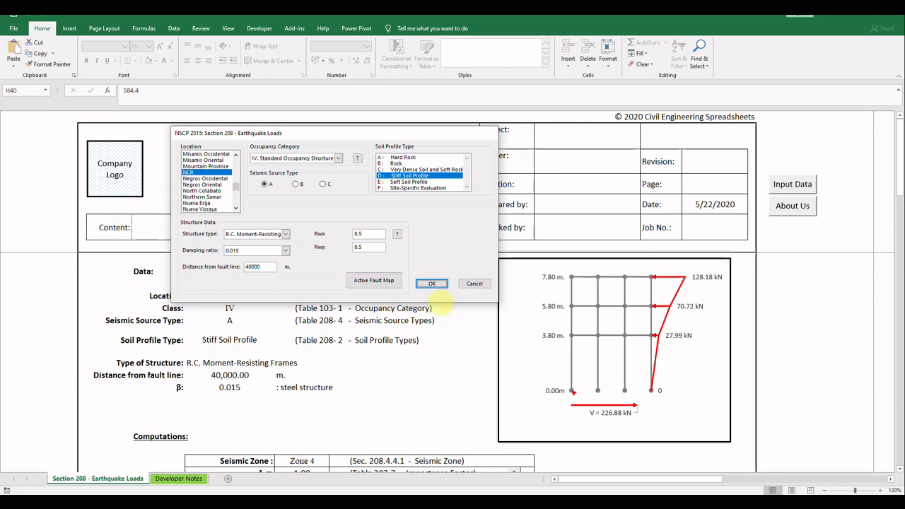
# Step: Examine the Computations table of seismic factors and the reference table behind the importance factor
pyautogui.scroll(-1, 237, 309)
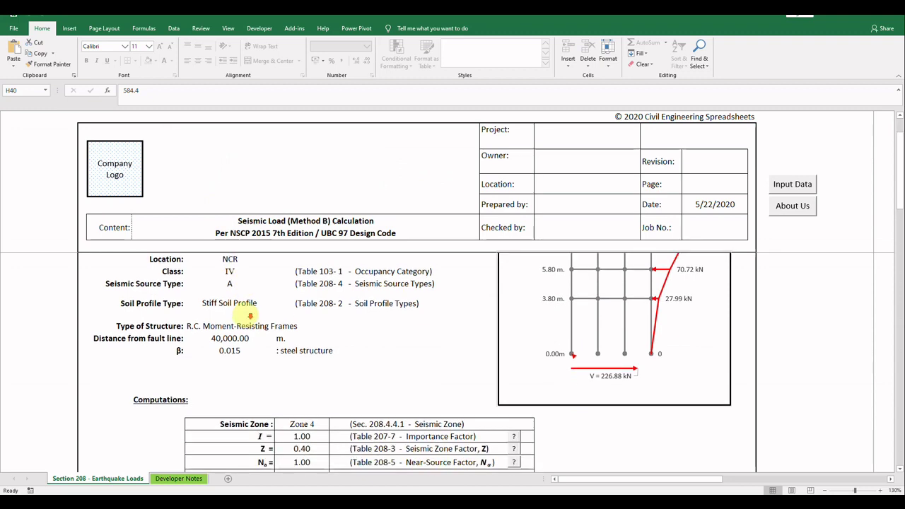
pyautogui.scroll(-3, 233, 338)
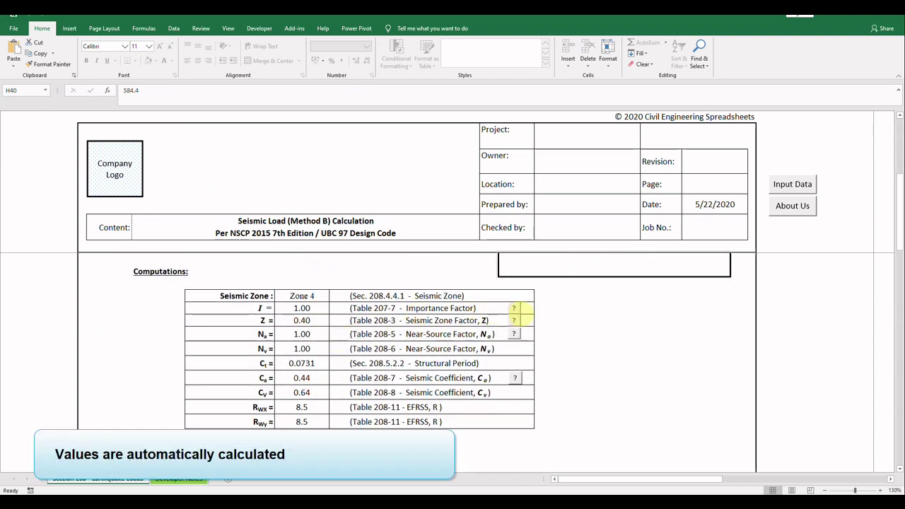
pyautogui.click(515, 309)
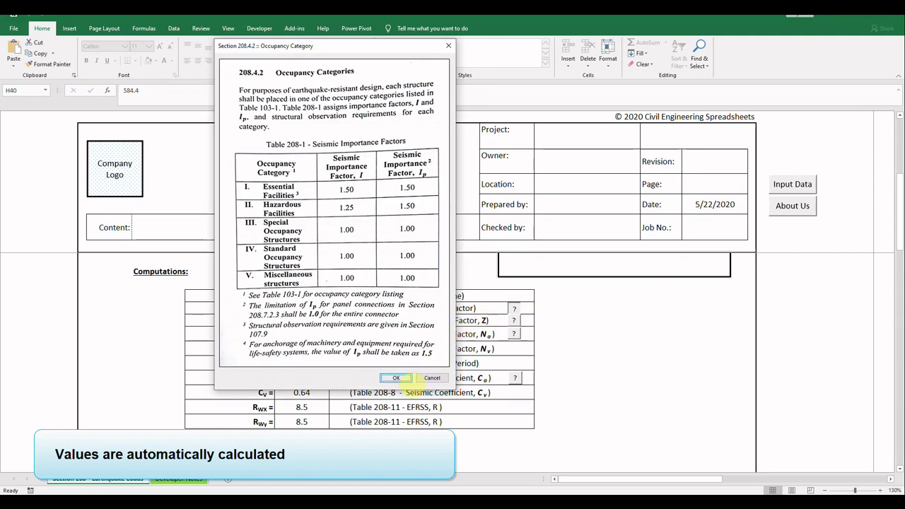
pyautogui.click(401, 378)
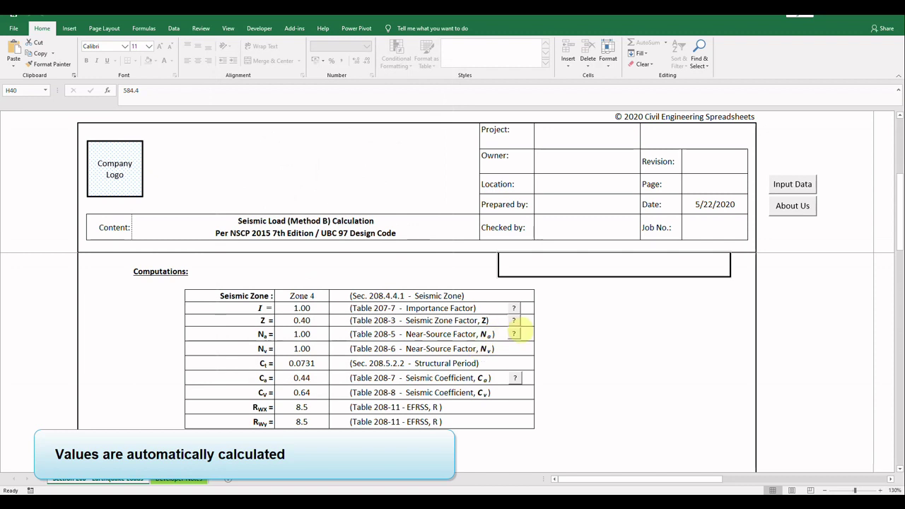
# Step: Examine the reference tables behind the seismic zone factor Z, near-source factors Na and Nv, and seismic coefficients Ca and Cv
pyautogui.click(515, 322)
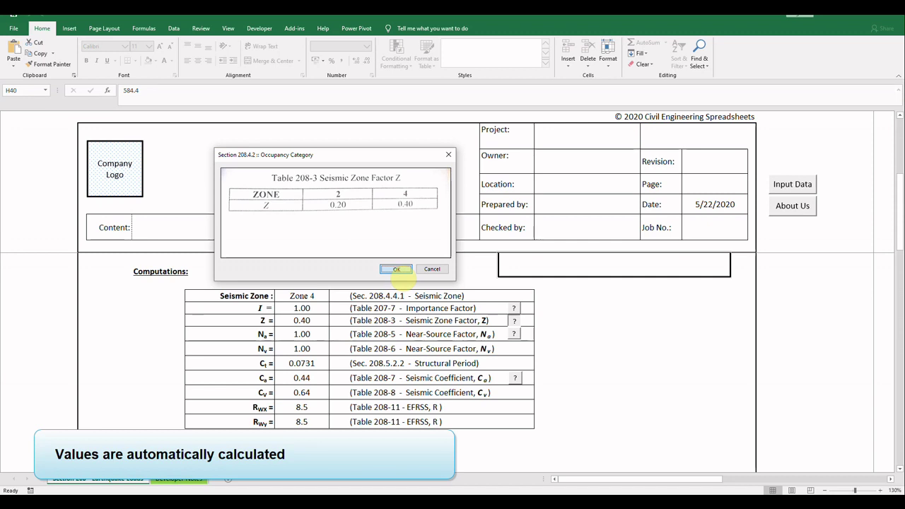
pyautogui.click(396, 270)
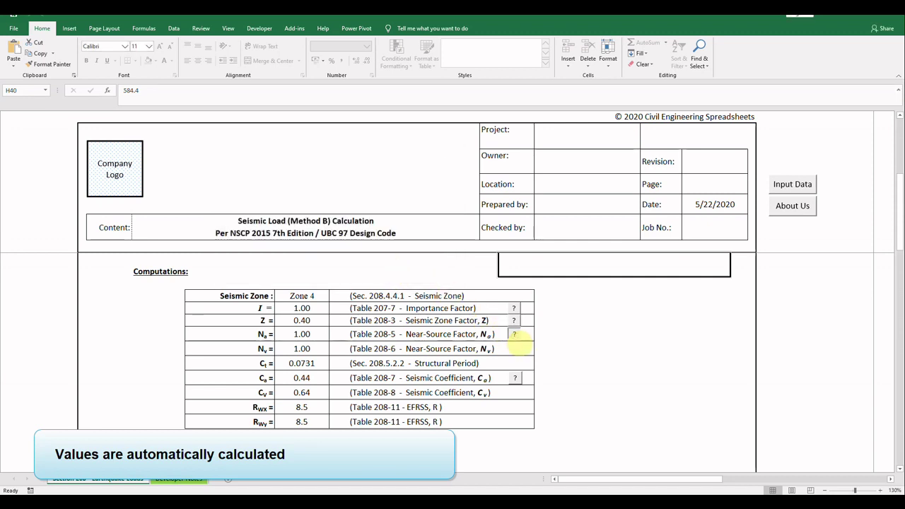
pyautogui.click(515, 335)
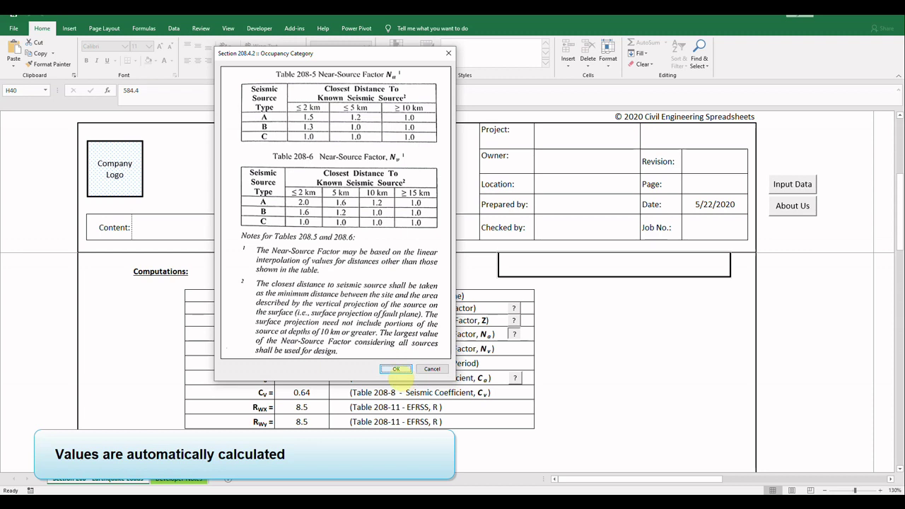
pyautogui.click(395, 369)
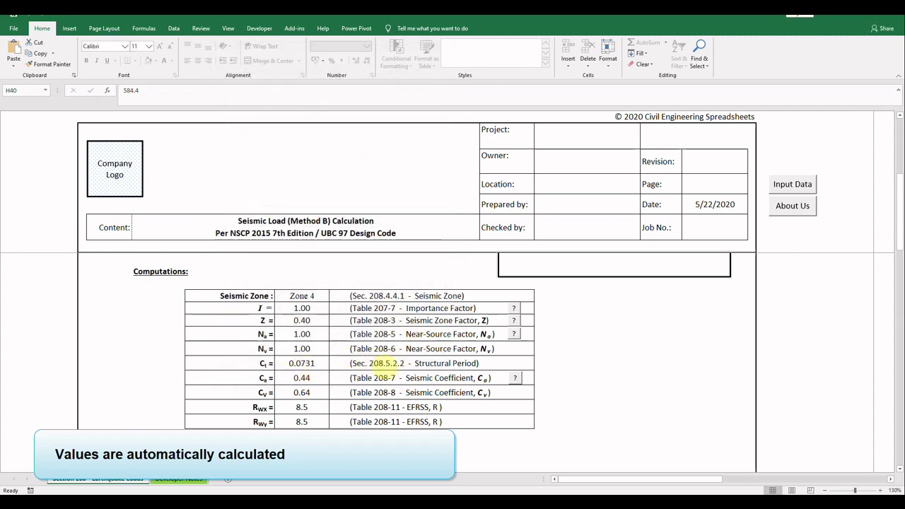
pyautogui.scroll(-1, 445, 357)
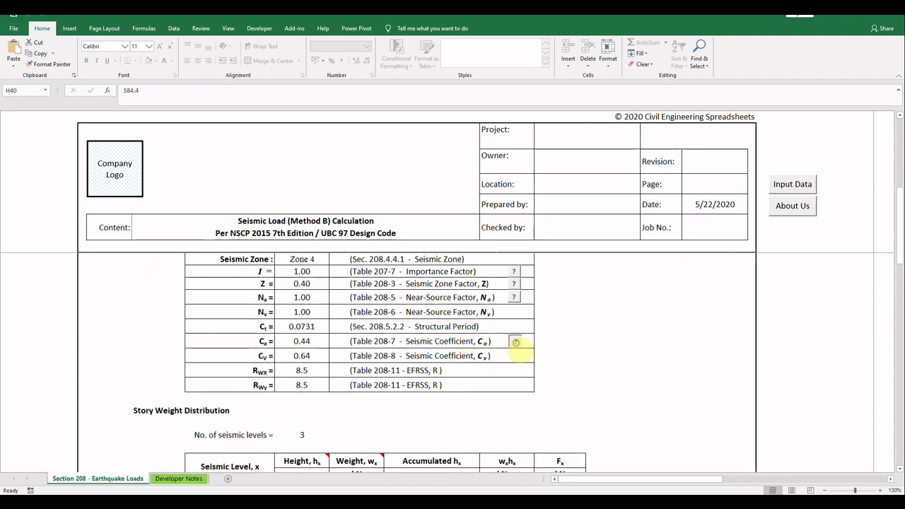
pyautogui.click(516, 341)
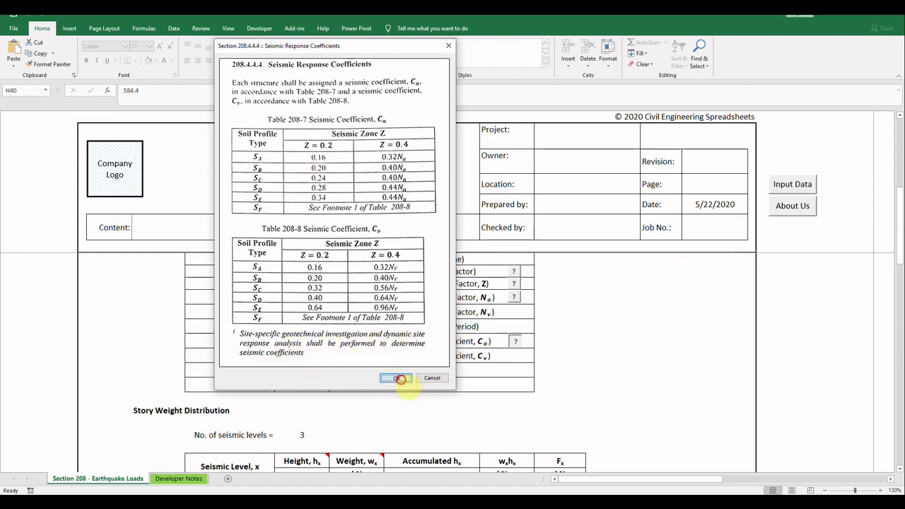
pyautogui.click(397, 378)
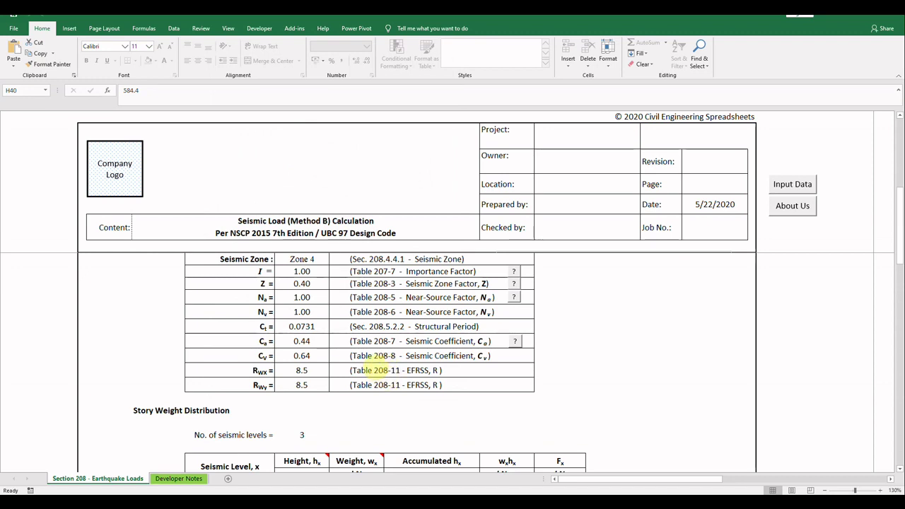
# Step: Set the number of seismic levels in the Story Weight Distribution section to 20
pyautogui.scroll(-1, 381, 365)
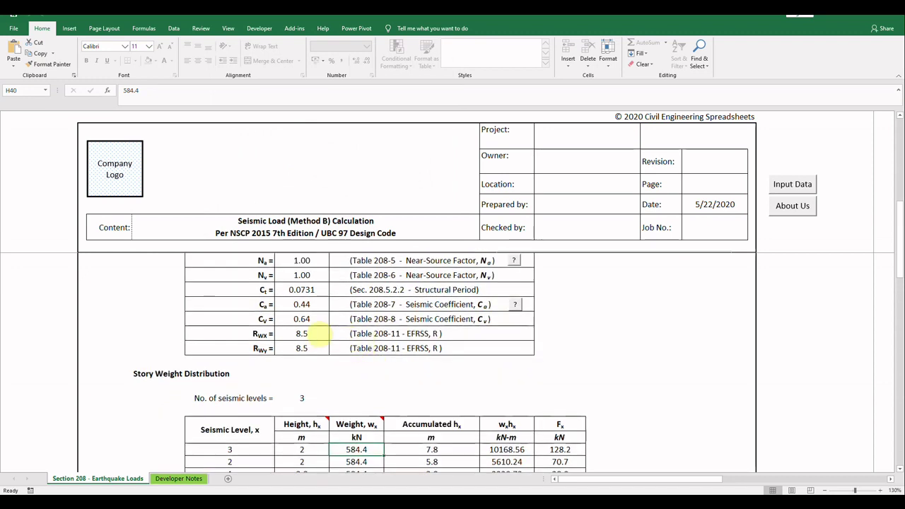
pyautogui.scroll(-1, 326, 334)
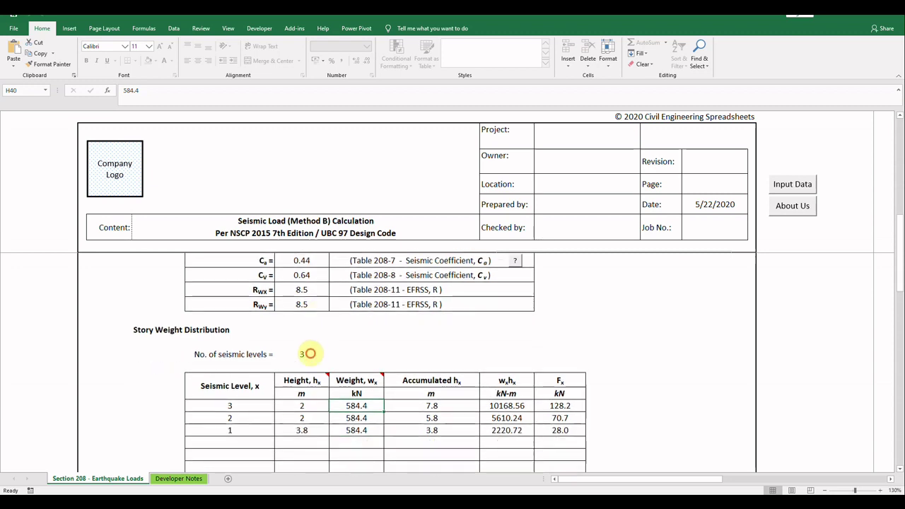
pyautogui.click(311, 355)
pyautogui.scroll(-1, 329, 309)
pyautogui.click(333, 312)
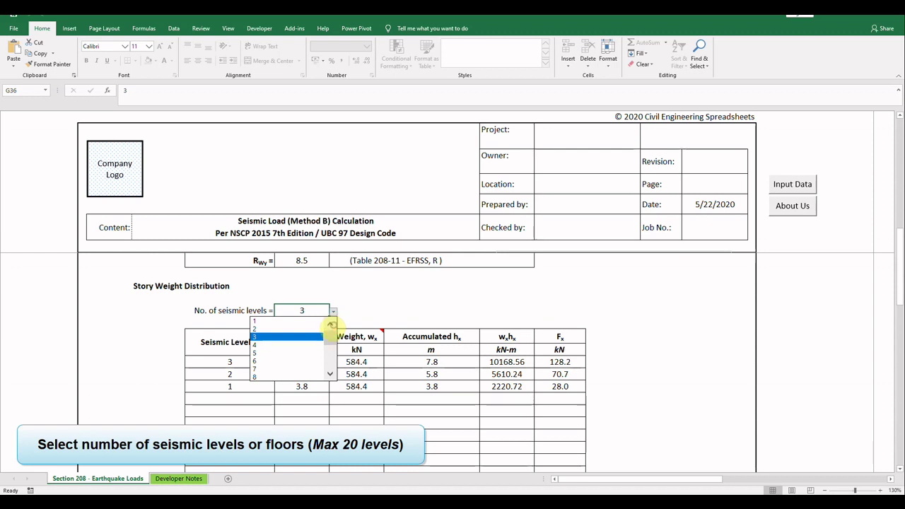
pyautogui.moveTo(329, 338)
pyautogui.mouseDown()
pyautogui.moveTo(329, 374)
pyautogui.moveTo(330, 342)
pyautogui.mouseUp()
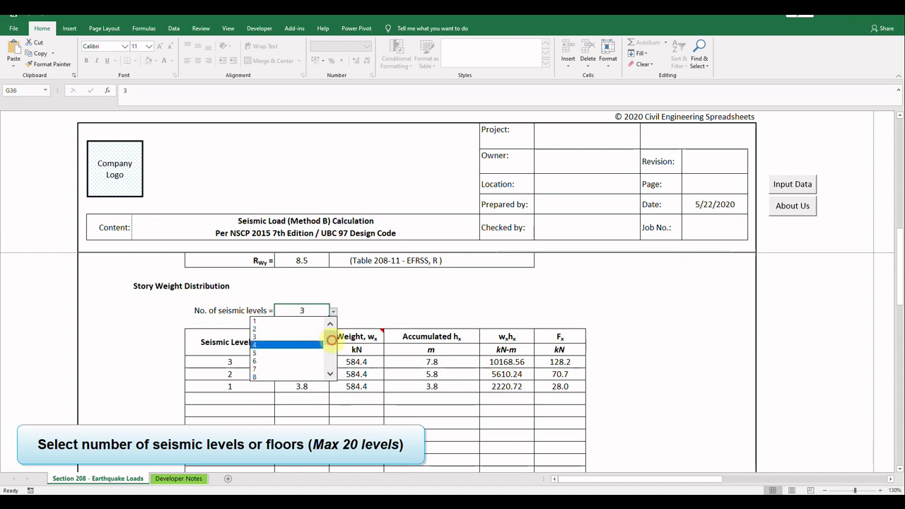
pyautogui.moveTo(330, 339); pyautogui.dragTo(330, 371)
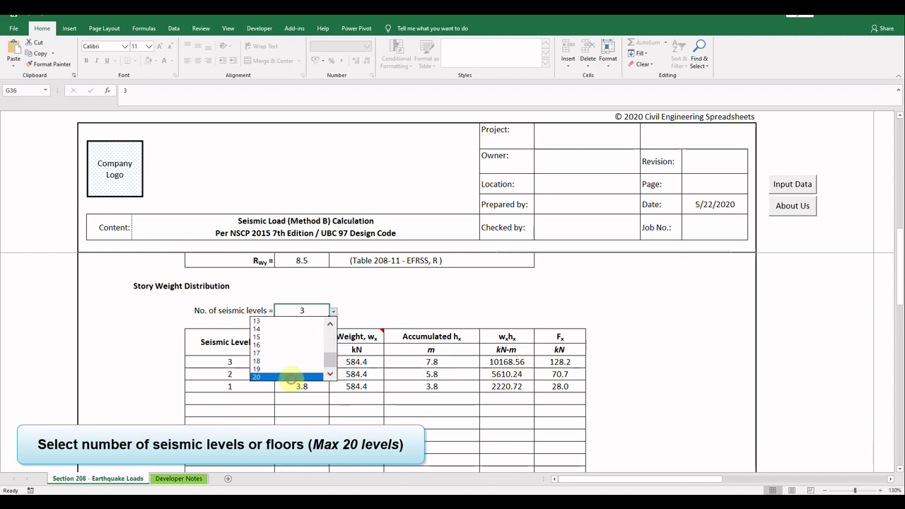
pyautogui.scroll(5, 467, 325)
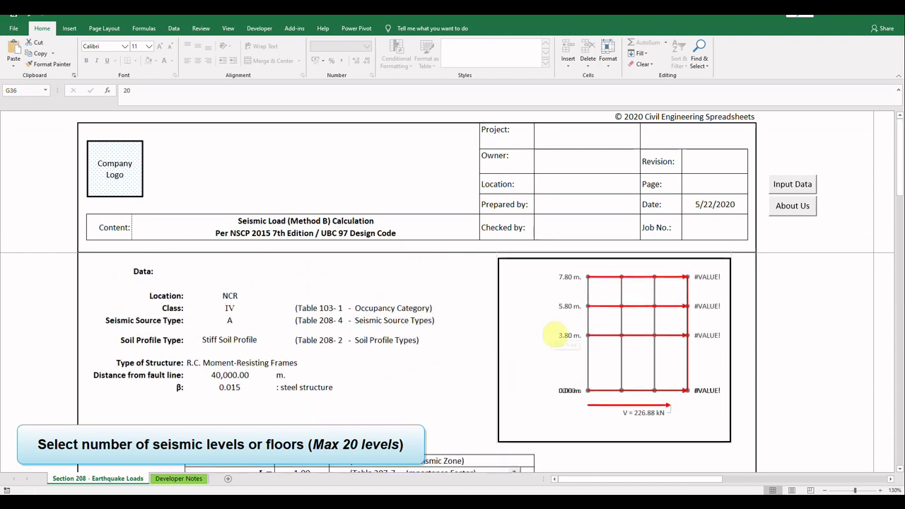
pyautogui.scroll(-7, 441, 353)
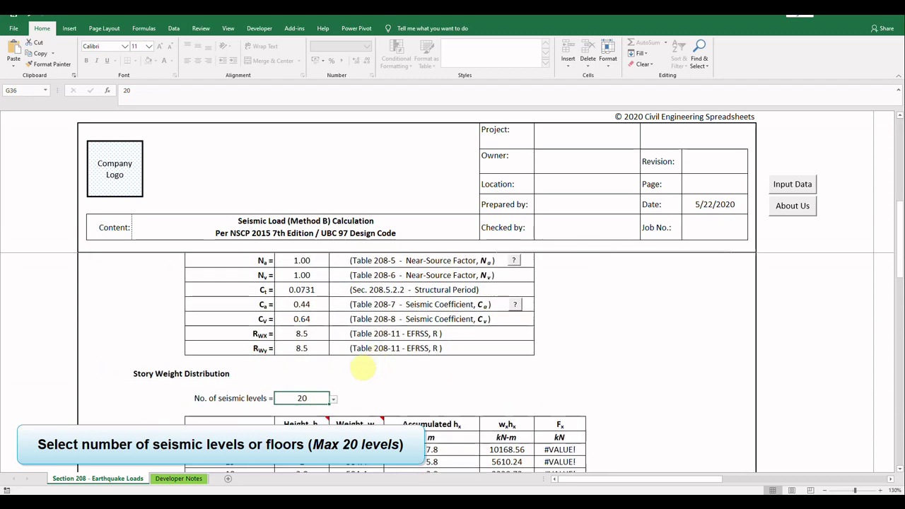
# Step: Copy the 2 m story height of levels 20 and 19 as values into levels 18 through 1
pyautogui.scroll(-6, 367, 372)
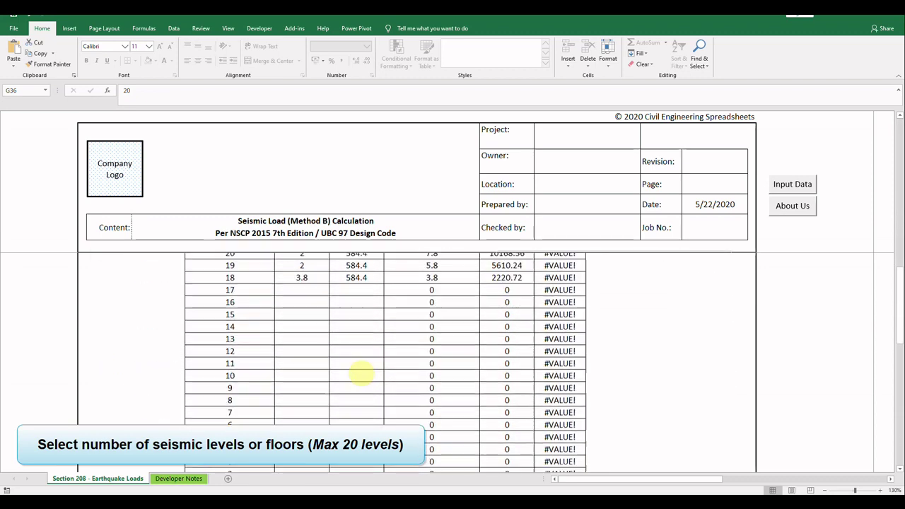
pyautogui.scroll(3, 367, 372)
pyautogui.scroll(1, 343, 292)
pyautogui.scroll(-1, 348, 341)
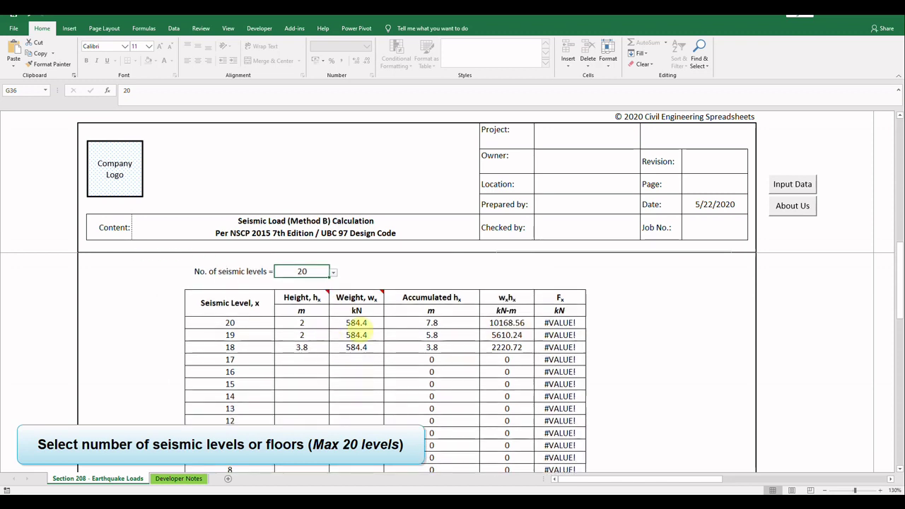
pyautogui.click(356, 356)
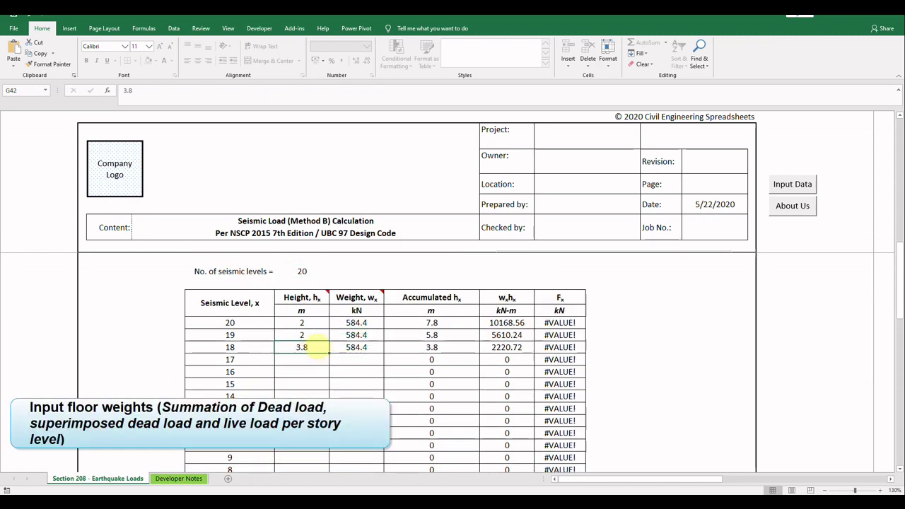
pyautogui.scroll(-4, 316, 346)
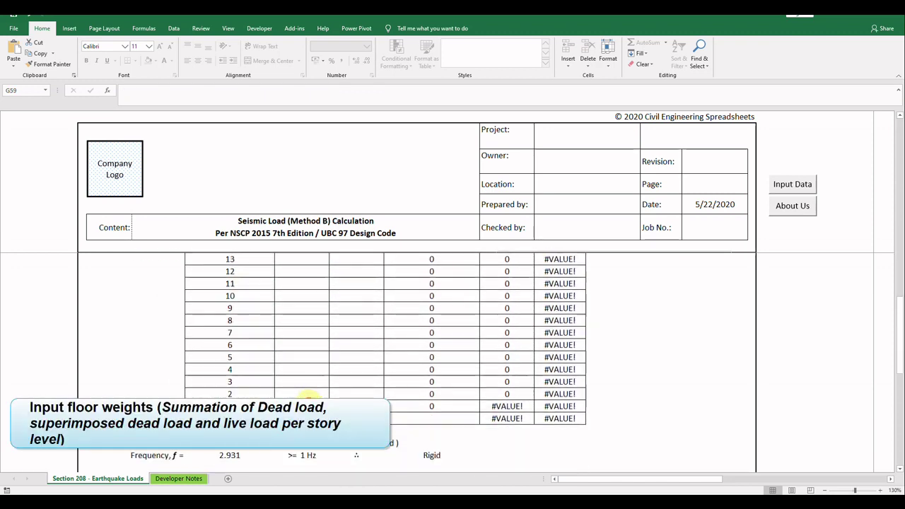
pyautogui.scroll(4, 322, 382)
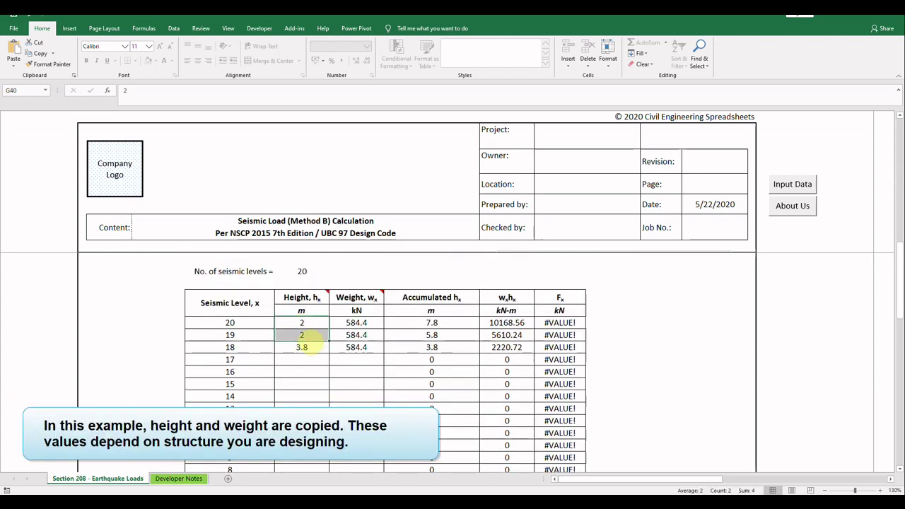
pyautogui.moveTo(322, 354); pyautogui.dragTo(308, 367)
pyautogui.rightClick(308, 367)
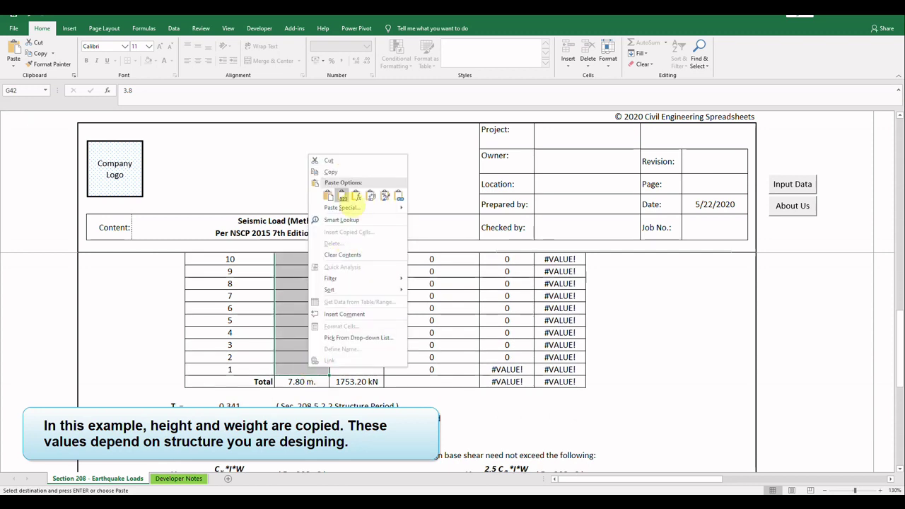
pyautogui.click(342, 195)
pyautogui.scroll(5, 319, 345)
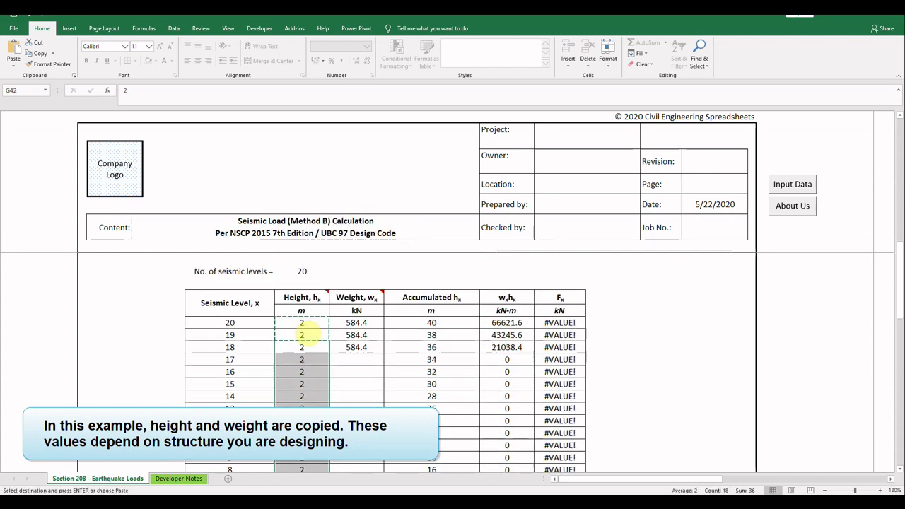
# Step: Set the story height of level 20 to 3 m and copy it down to all levels through level 1
pyautogui.click(306, 323)
pyautogui.write('3')
pyautogui.click(309, 346)
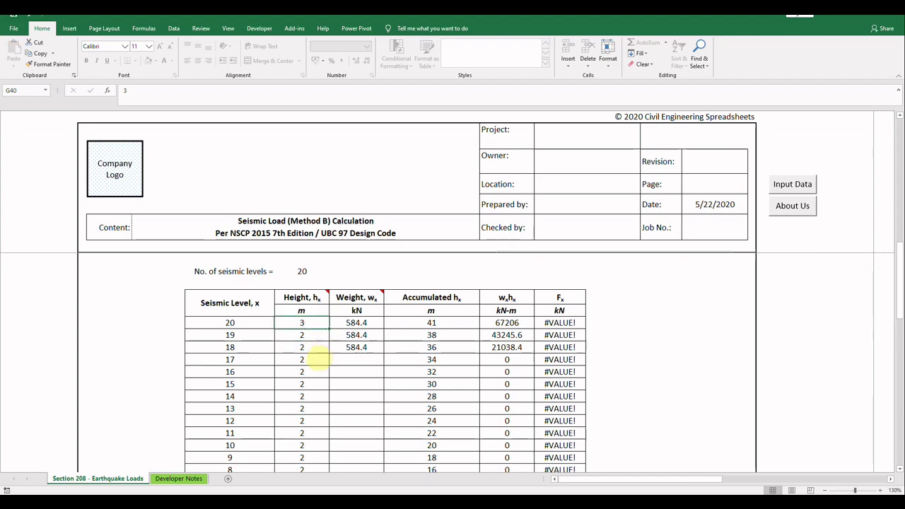
pyautogui.hotkey('ctrl', 'c')
pyautogui.scroll(-4, 319, 359)
pyautogui.keyDown('shift'); pyautogui.click(309, 406); pyautogui.keyUp('shift')
pyautogui.rightClick(309, 406)
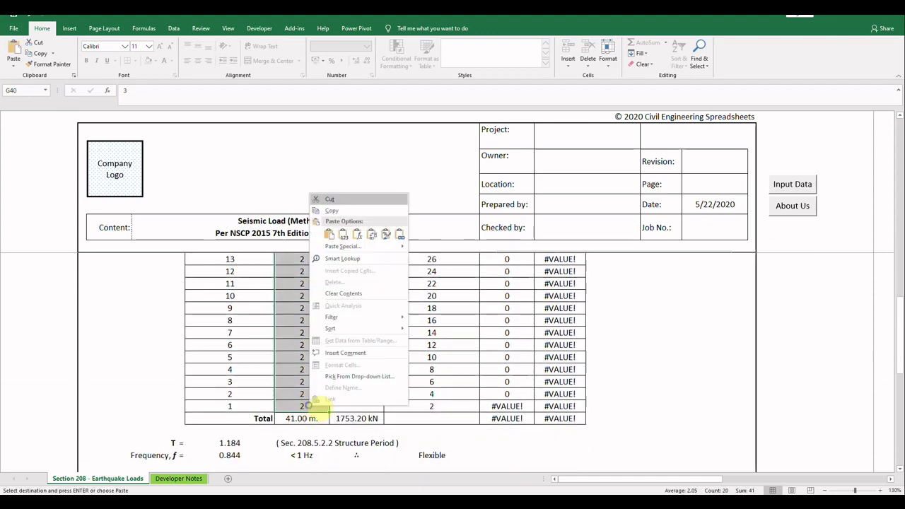
pyautogui.click(329, 234)
# Step: Copy the 584.4 kN weight of level 18 as a value into the levels below, down to level 1
pyautogui.scroll(1, 353, 352)
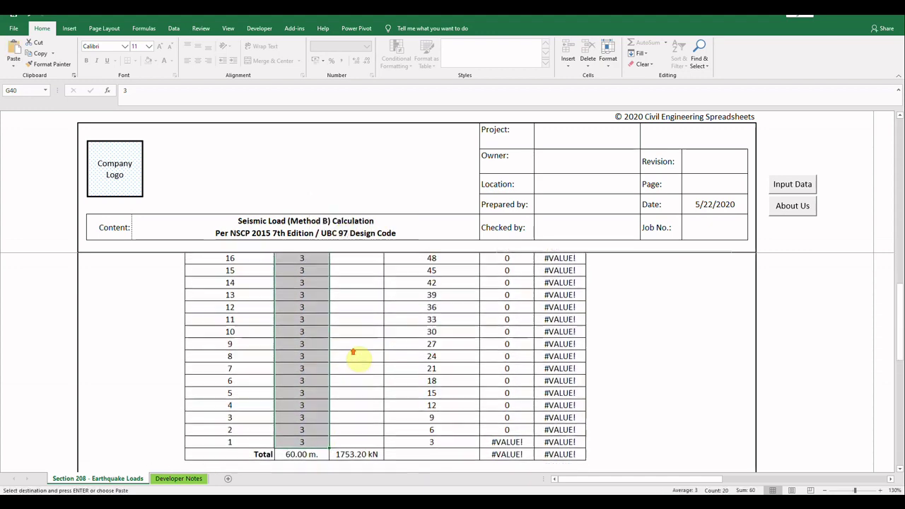
pyautogui.scroll(3, 353, 352)
pyautogui.click(361, 347)
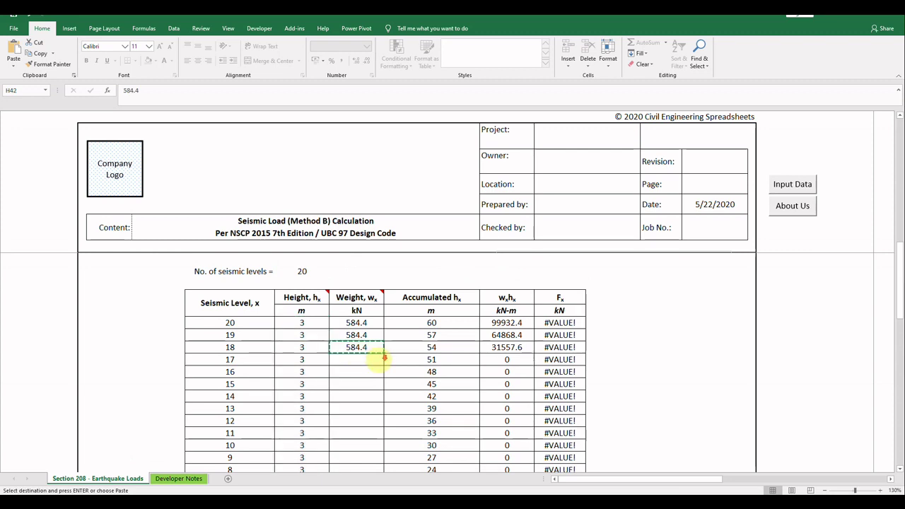
pyautogui.scroll(-4, 384, 359)
pyautogui.keyDown('shift'); pyautogui.click(364, 406); pyautogui.keyUp('shift')
pyautogui.rightClick(364, 406)
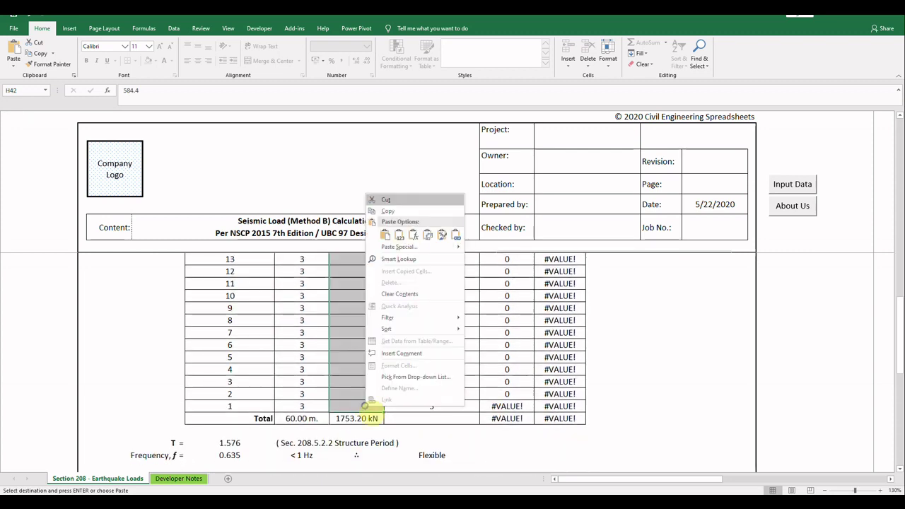
pyautogui.click(399, 235)
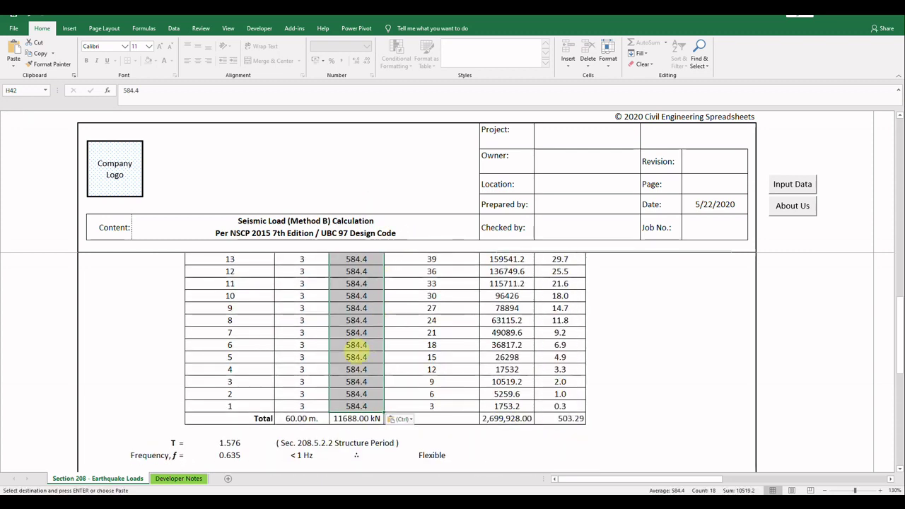
pyautogui.click(357, 355)
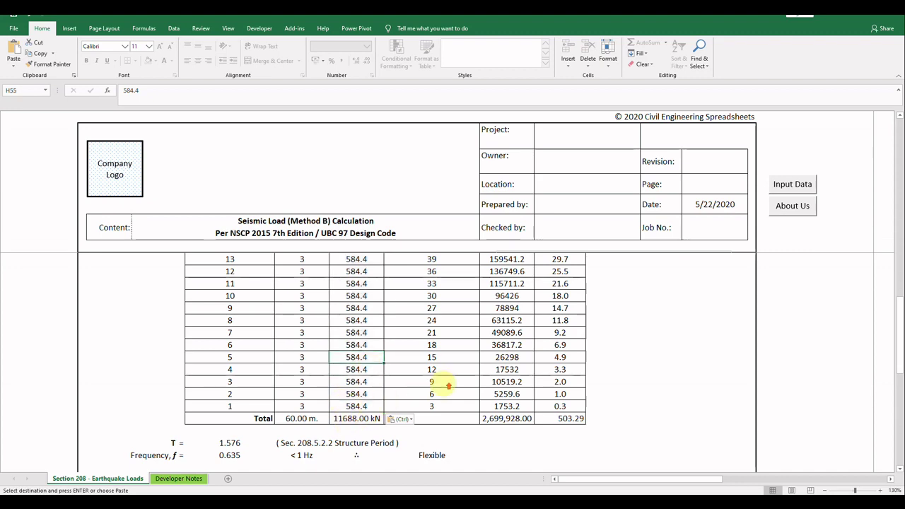
# Step: Examine the elevation diagram of story heights, lateral forces and base shear beside the structure data
pyautogui.scroll(6, 448, 386)
pyautogui.scroll(4, 510, 368)
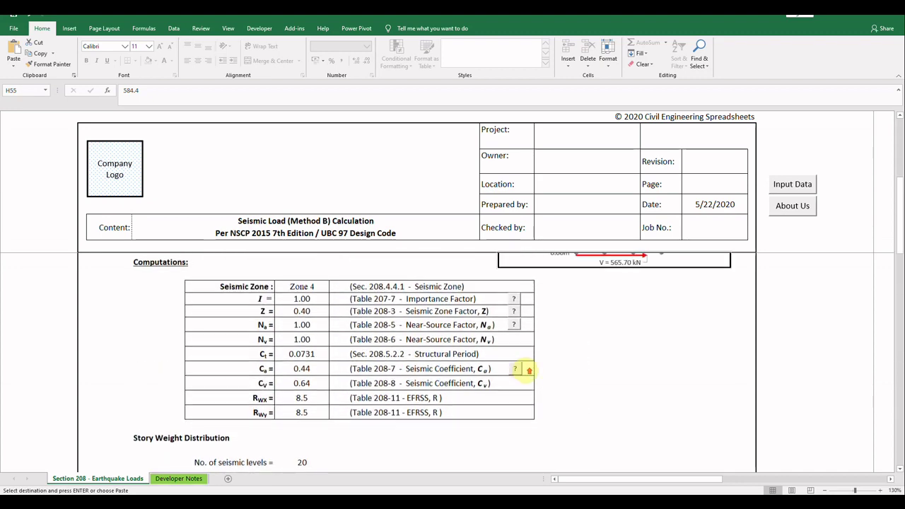
pyautogui.scroll(5, 529, 370)
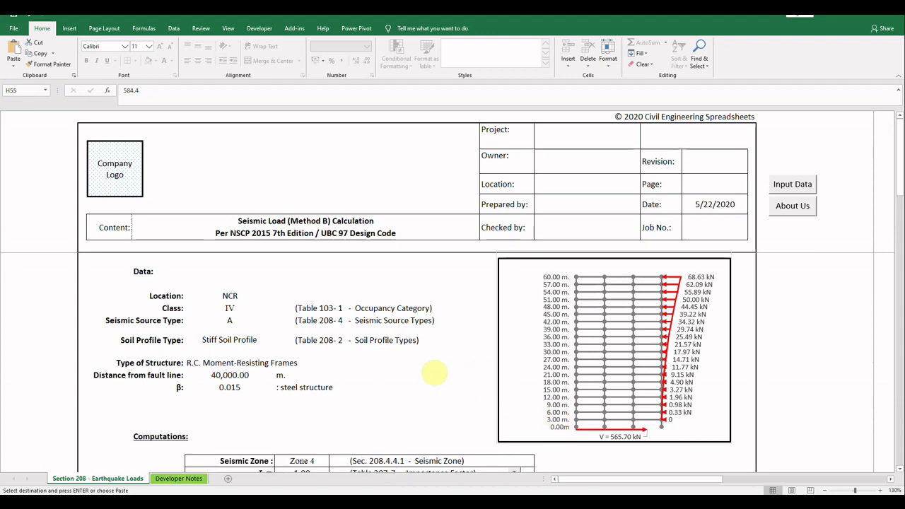
pyautogui.scroll(-6, 417, 380)
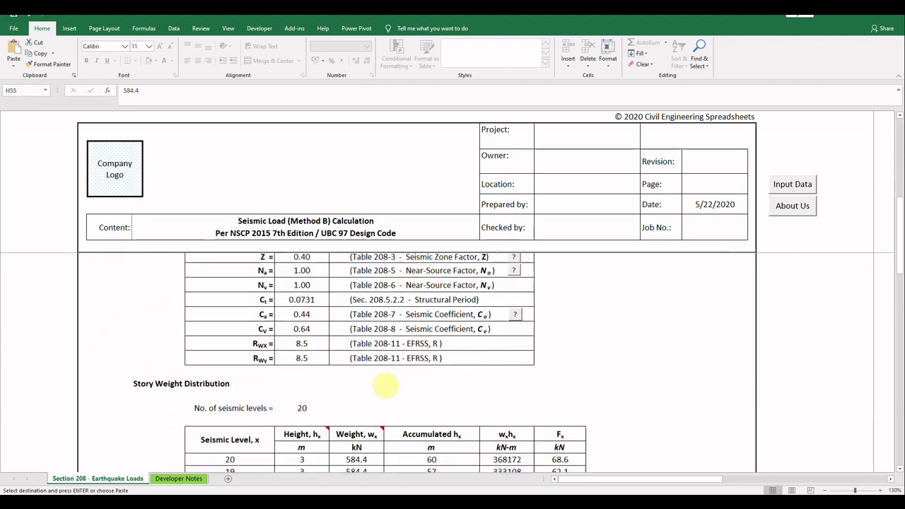
pyautogui.scroll(-4, 396, 388)
# Step: Set the number of seismic levels in the Story Weight Distribution to 3
pyautogui.scroll(2, 360, 367)
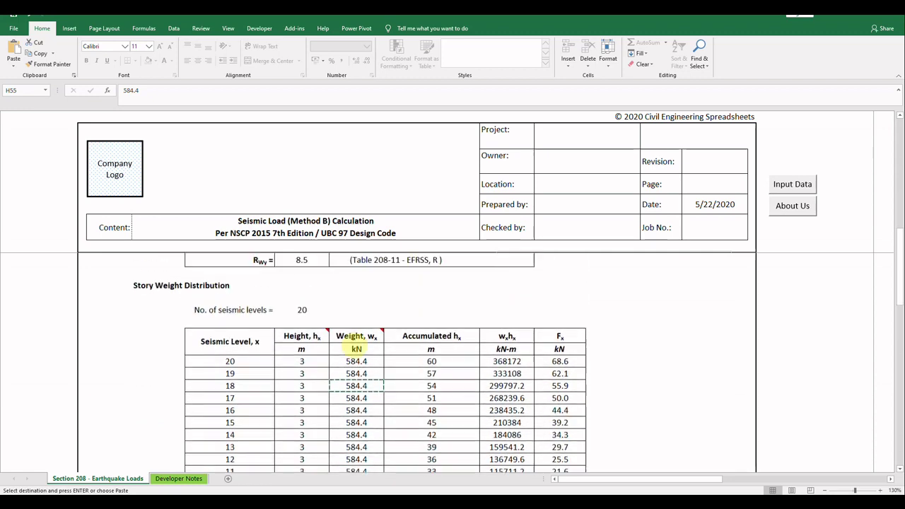
pyautogui.moveTo(337, 327)
pyautogui.click(303, 310)
pyautogui.click(333, 311)
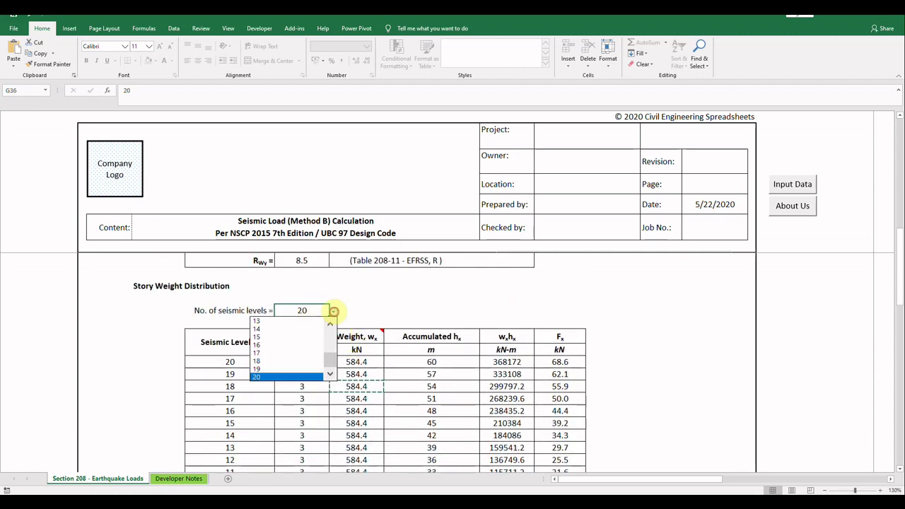
pyautogui.click(330, 325)
pyautogui.click(329, 325)
pyautogui.click(329, 325)
pyautogui.click(330, 324)
pyautogui.click(329, 325)
pyautogui.click(330, 324)
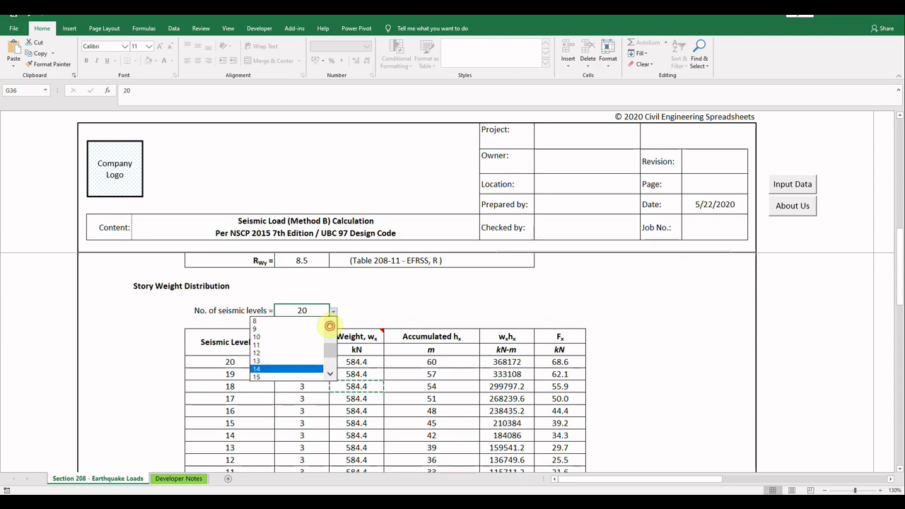
pyautogui.click(330, 325)
pyautogui.click(330, 325)
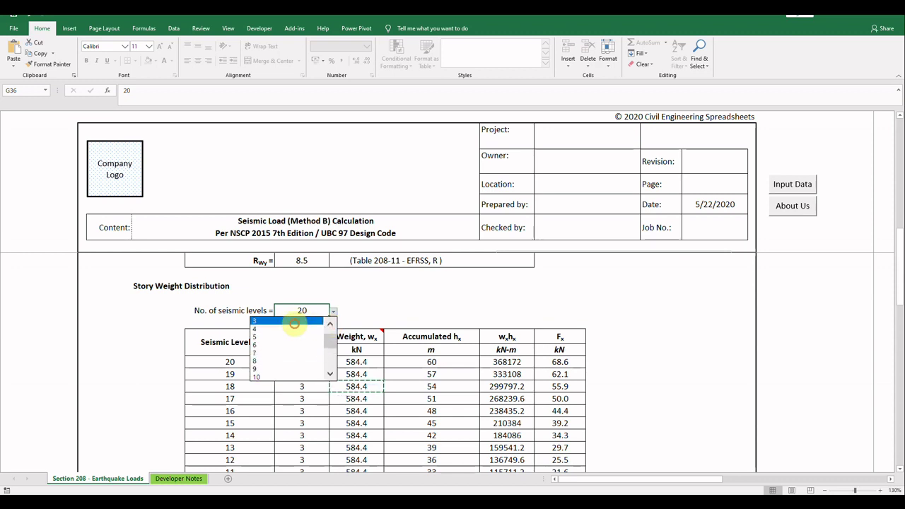
pyautogui.click(290, 319)
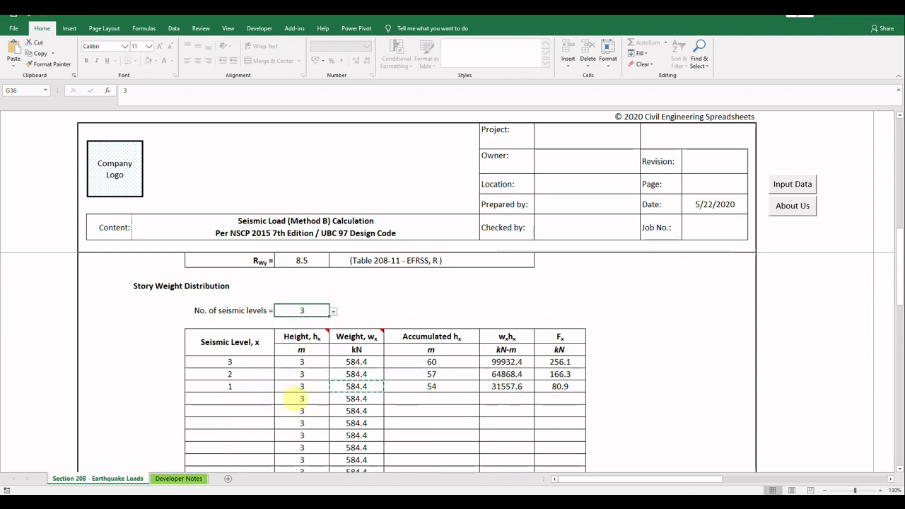
# Step: Clear the leftover story heights and weights in all table rows below seismic level 1
pyautogui.click(294, 400)
pyautogui.scroll(-5, 356, 405)
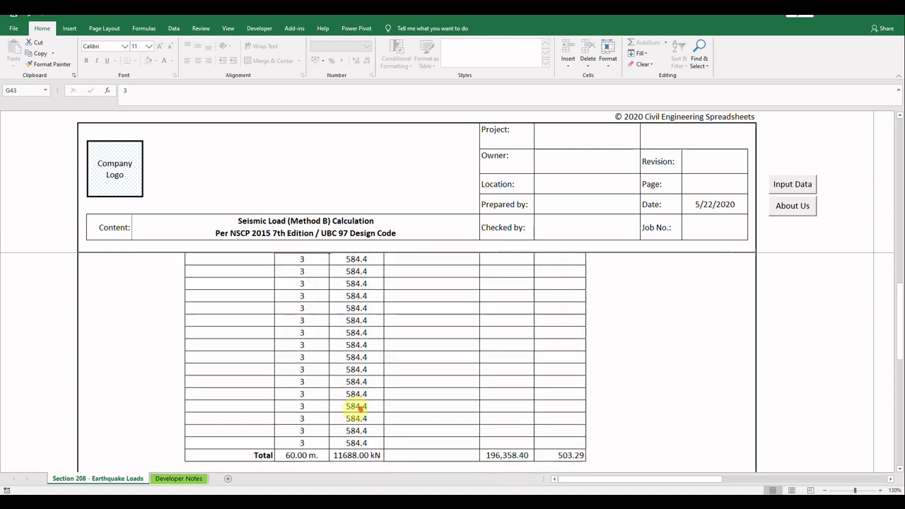
pyautogui.hotkey('shift', 'Right')
pyautogui.hotkey('ctrl', 'shift', 'Up')
pyautogui.rightClick(356, 406)
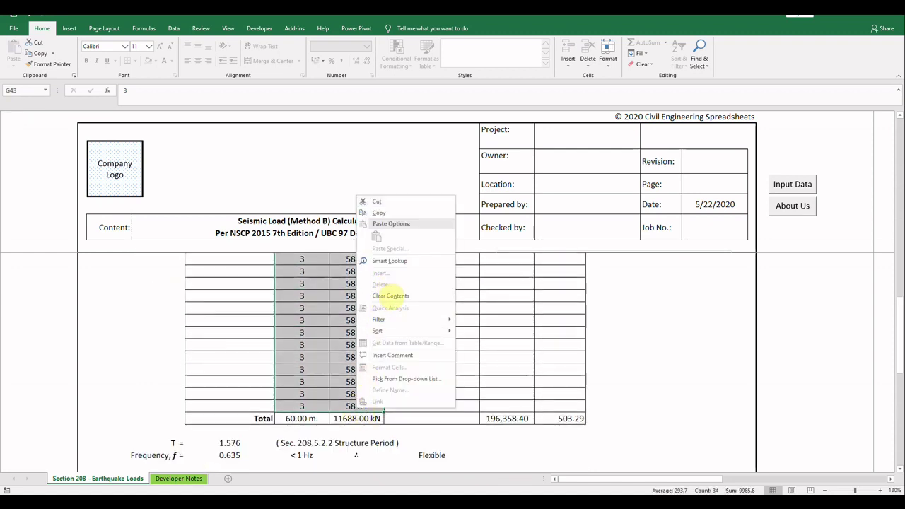
pyautogui.click(384, 292)
pyautogui.click(308, 344)
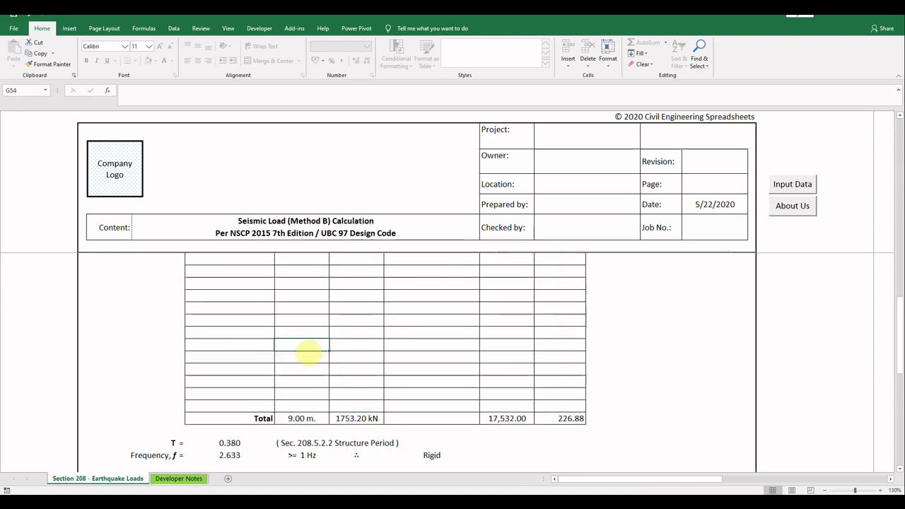
# Step: Review the Section 208.5.2.1 Design Base Shear code reference and the base shear calculations through the total design base shear
pyautogui.scroll(-2, 308, 352)
pyautogui.scroll(-1, 432, 377)
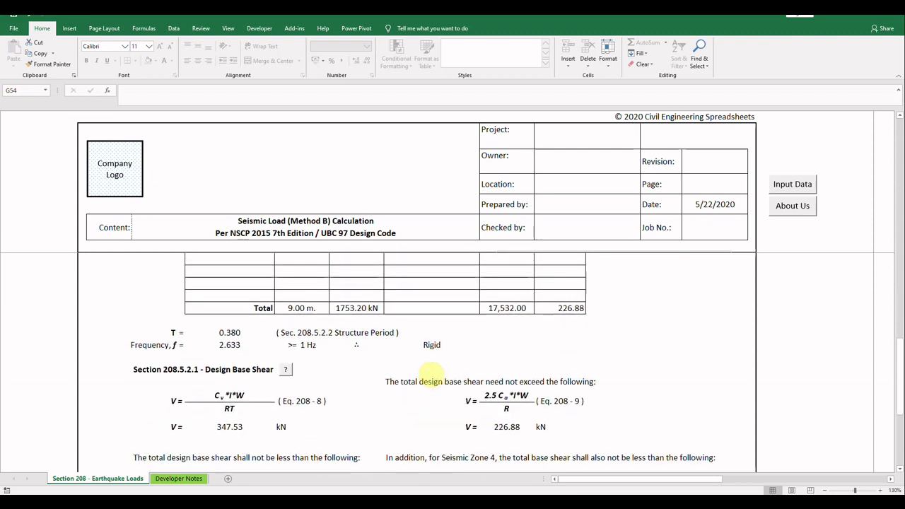
pyautogui.click(287, 368)
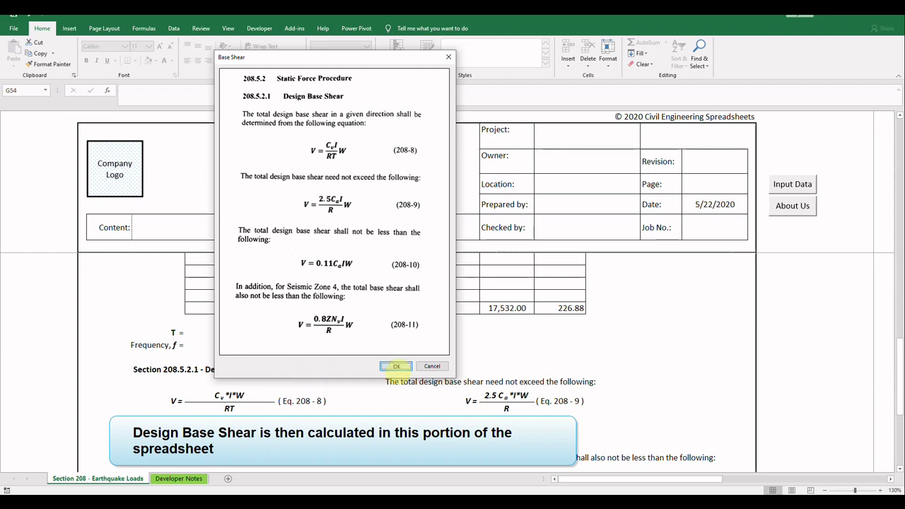
pyautogui.click(394, 365)
pyautogui.scroll(-3, 391, 363)
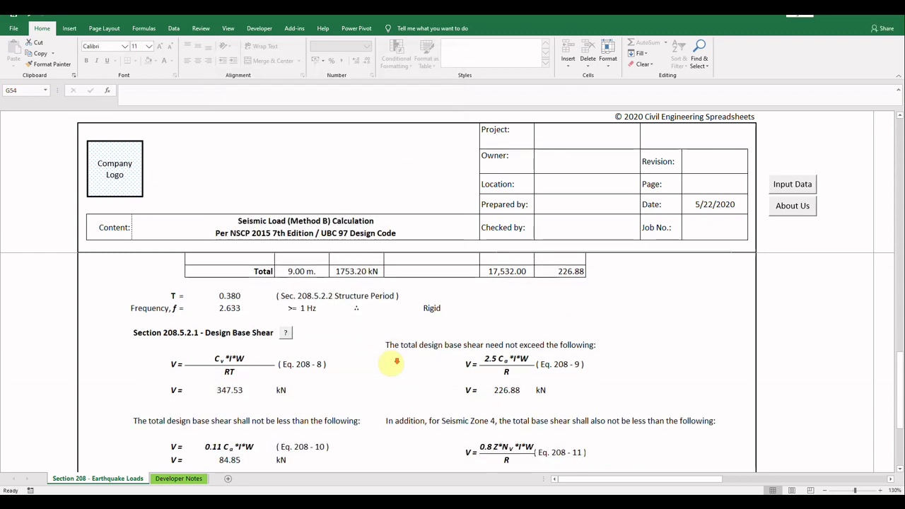
pyautogui.scroll(-2, 391, 363)
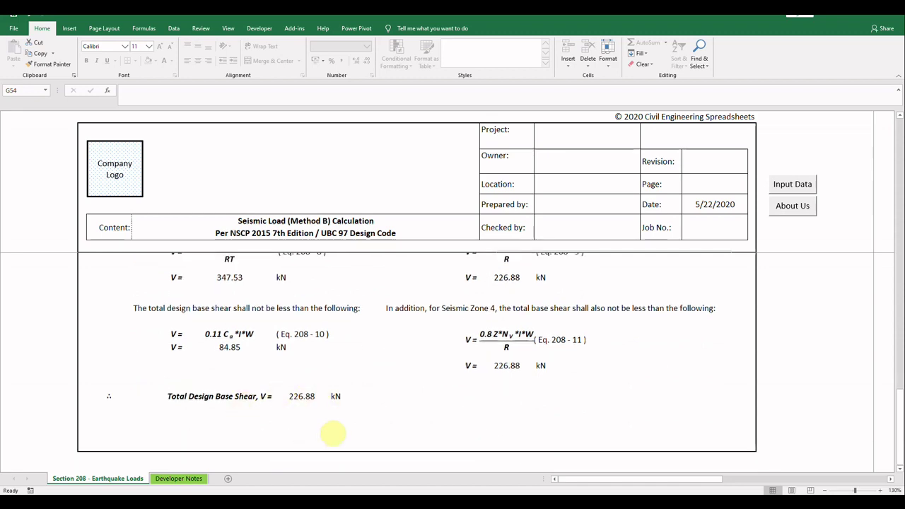
# Step: Examine the updated elevation diagram's story heights, lateral forces and base shear for the three-level structure
pyautogui.scroll(10, 435, 380)
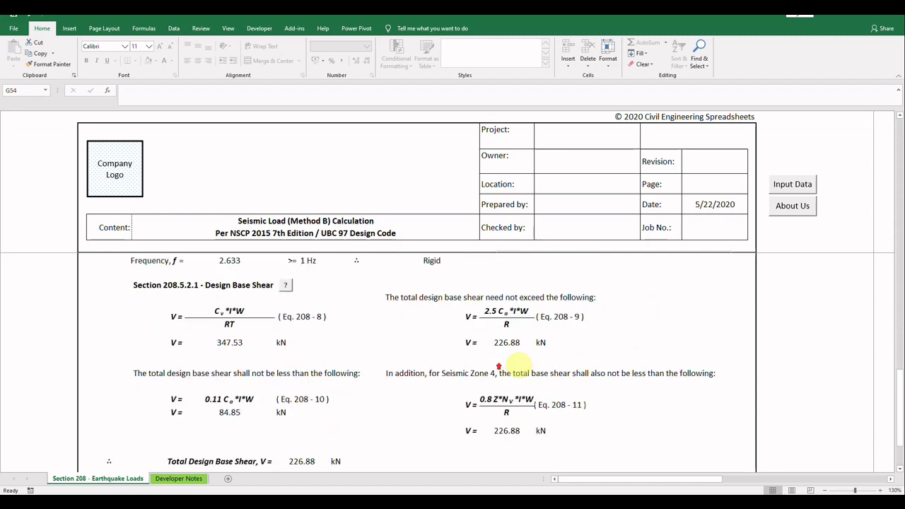
pyautogui.scroll(10, 597, 364)
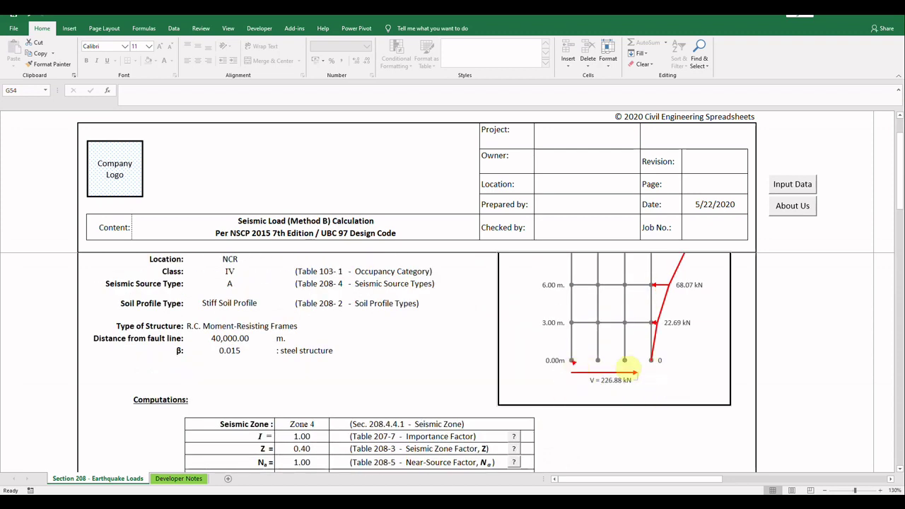
pyautogui.scroll(1, 646, 378)
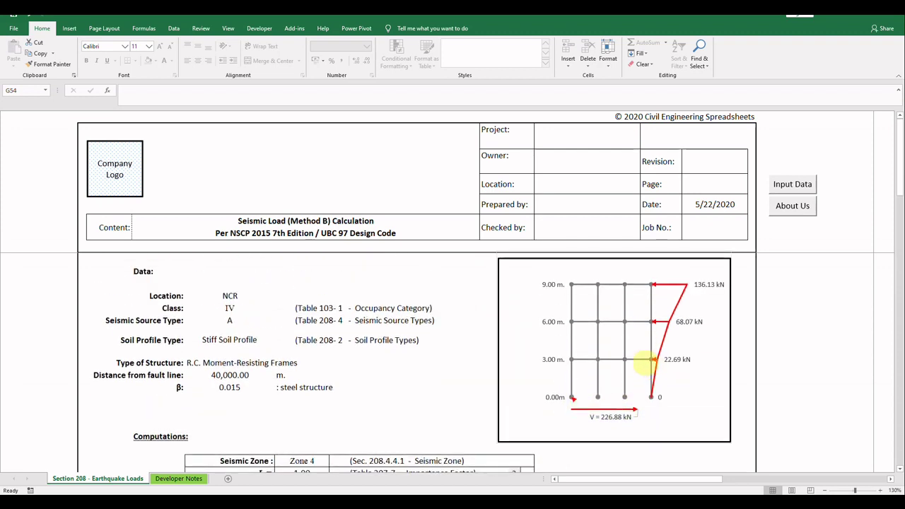